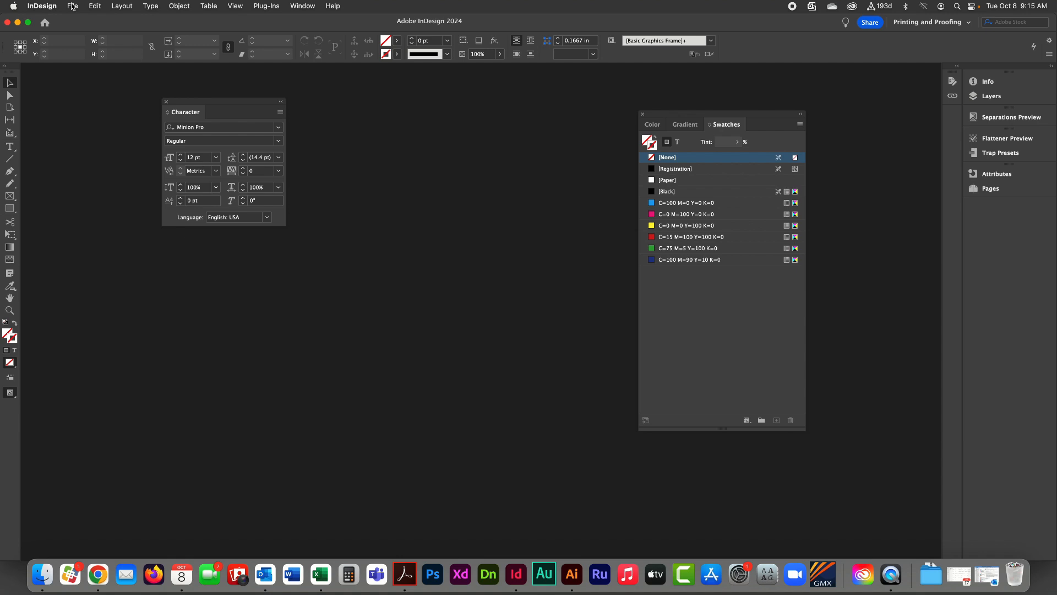
Create a new single-page portrait document 5.5 in wide and 8.5 in high with 0.5 in margins
click(72, 7)
mouse_move(165, 21)
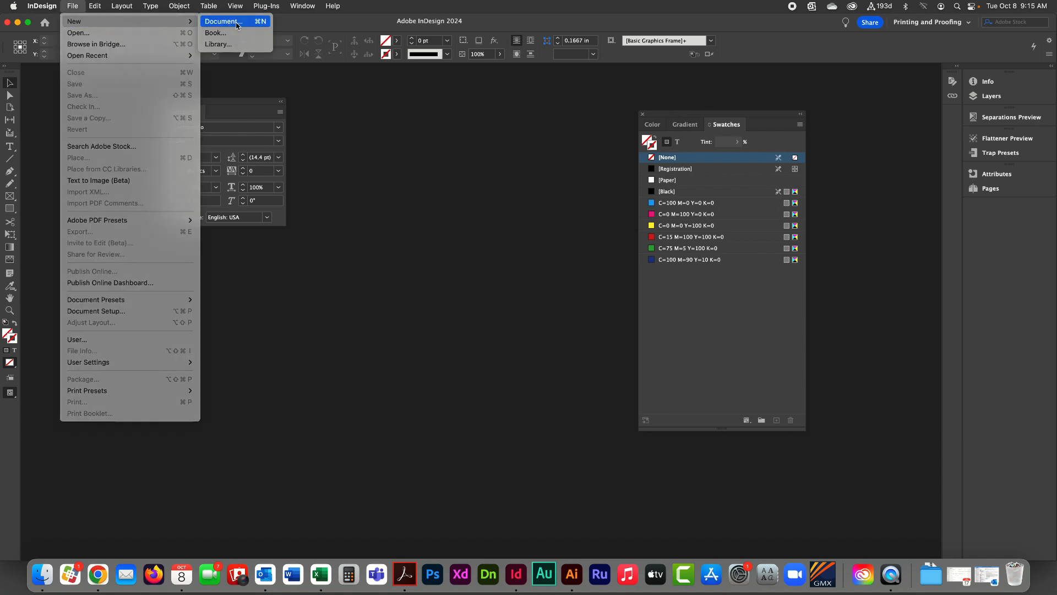
click(235, 21)
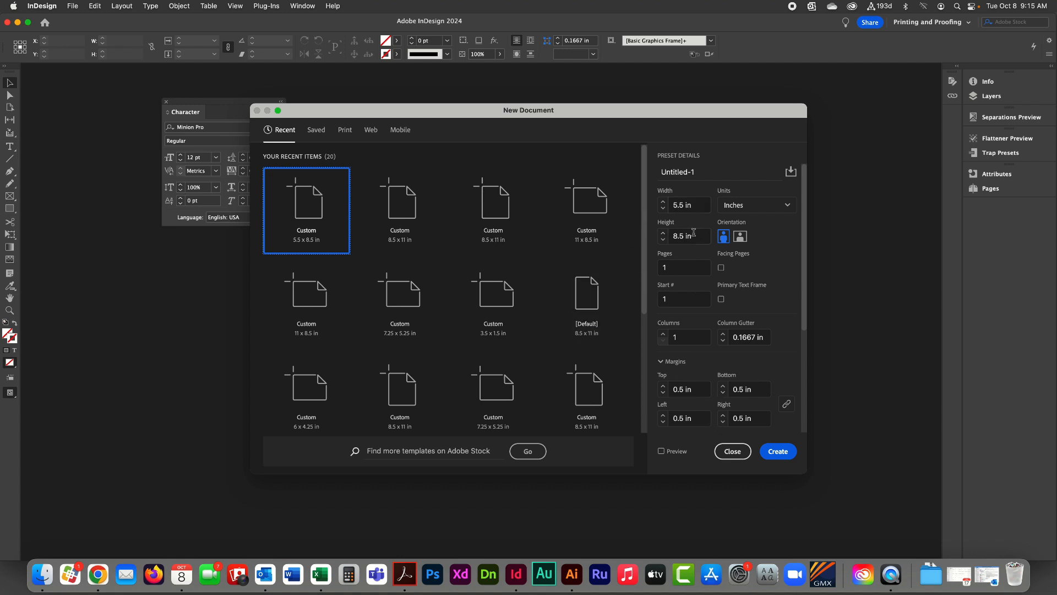
click(778, 452)
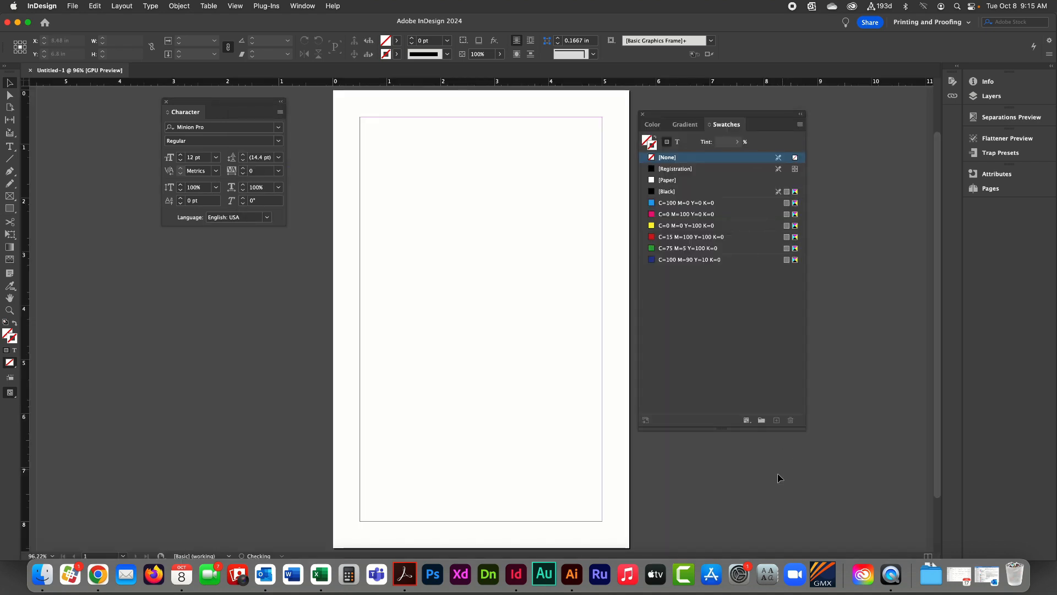
Make sure the Swatches panel is shown and place it over the upper part of the page
drag(719, 116, 497, 108)
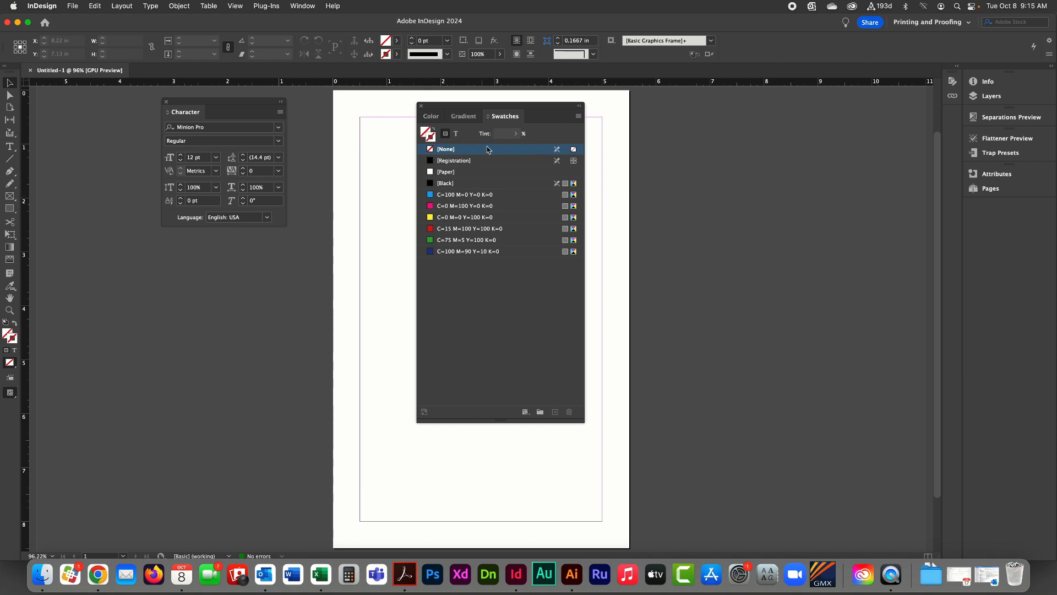
click(302, 5)
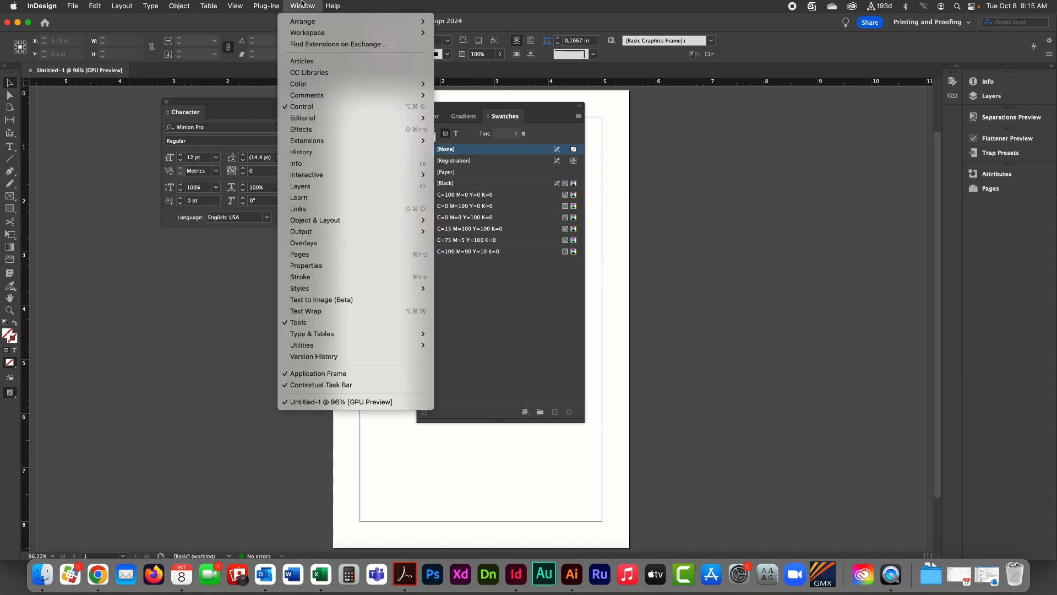
mouse_move(302, 90)
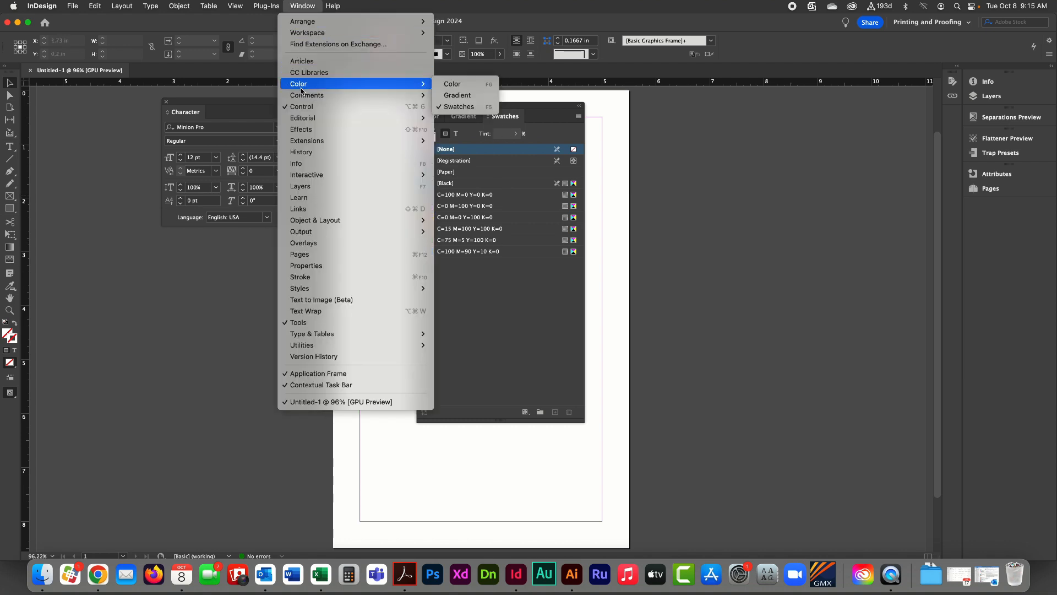
click(465, 110)
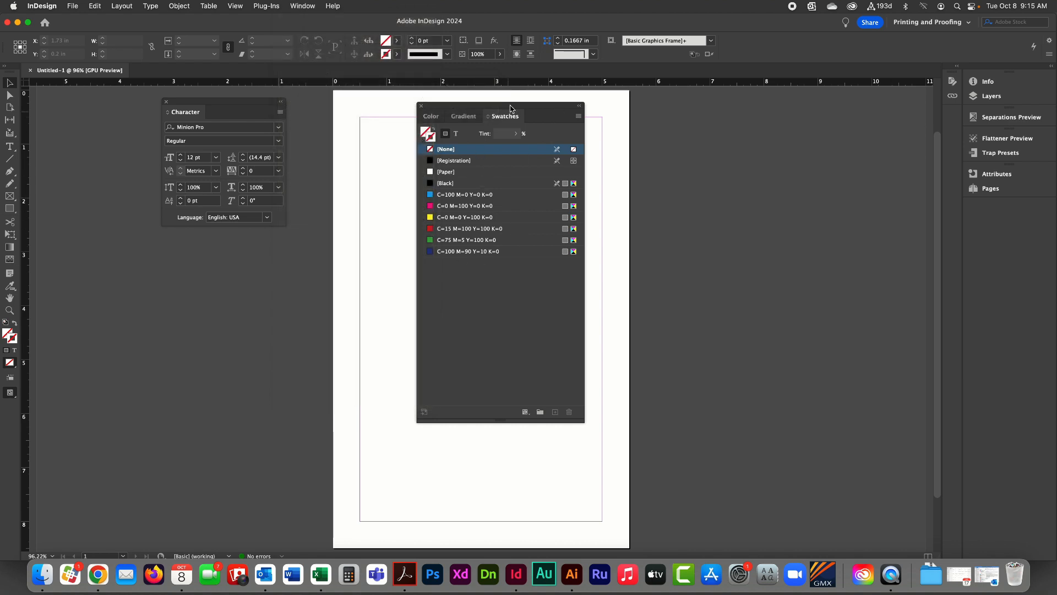
drag(511, 107, 497, 131)
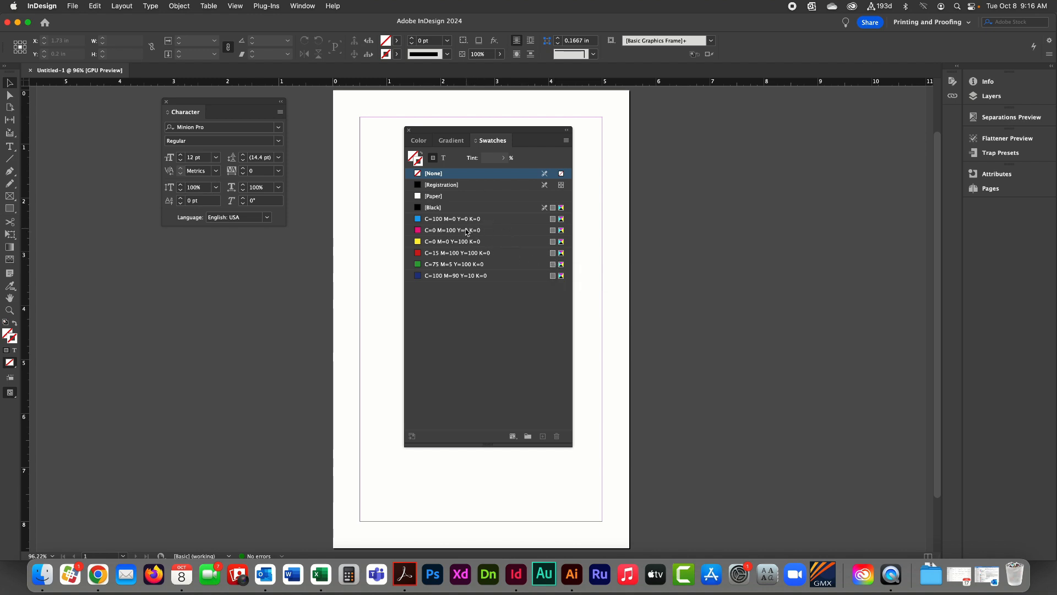
Shorten the Swatches panel and delete all default color swatches from C=100 M=0 Y=0 K=0 through C=100 M=90 Y=10 K=0
click(463, 253)
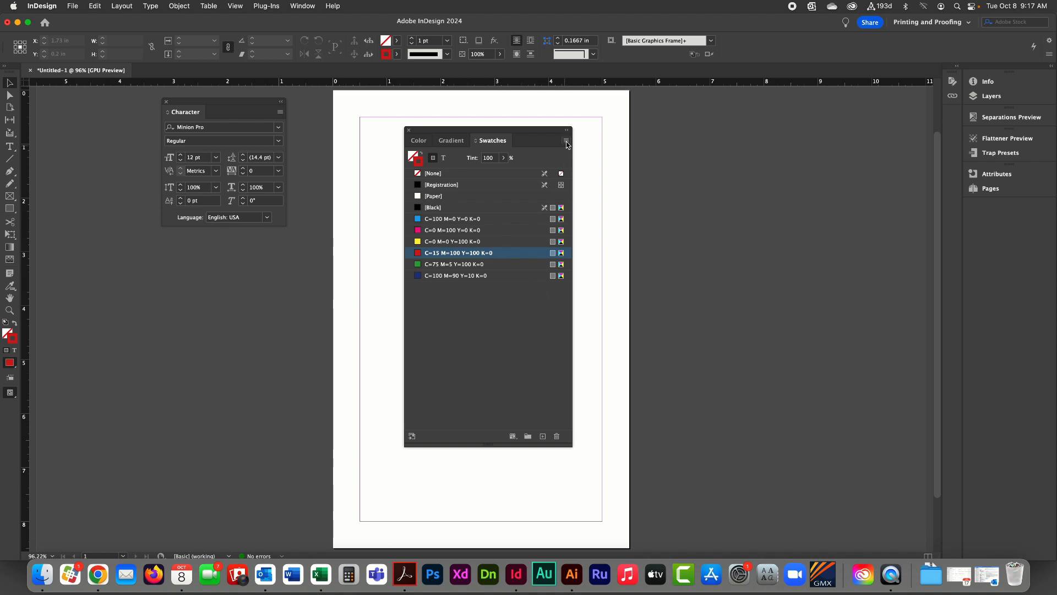
click(477, 221)
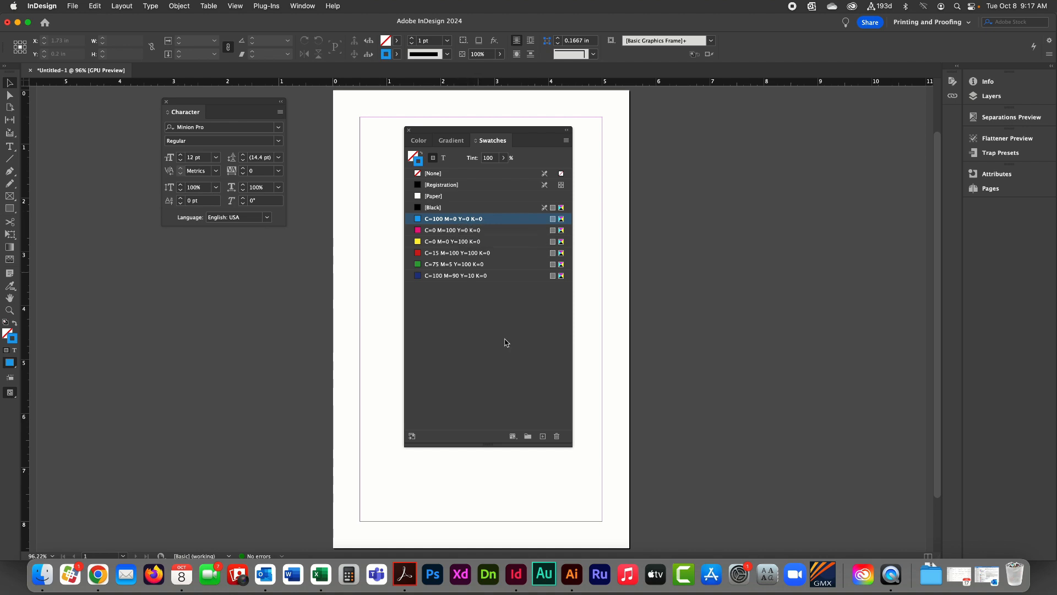
drag(503, 446, 501, 323)
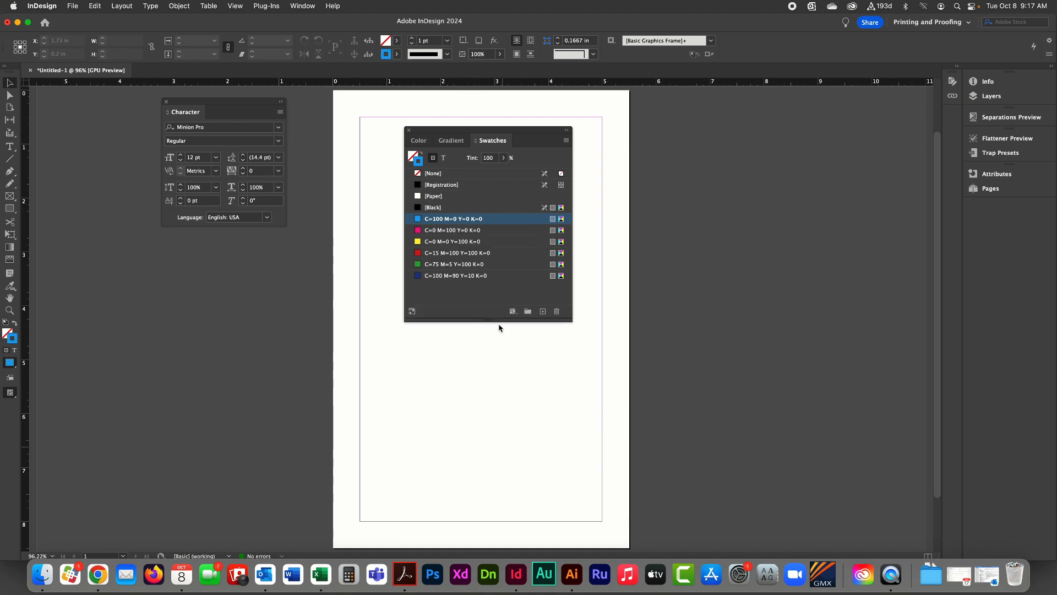
shift+click(460, 275)
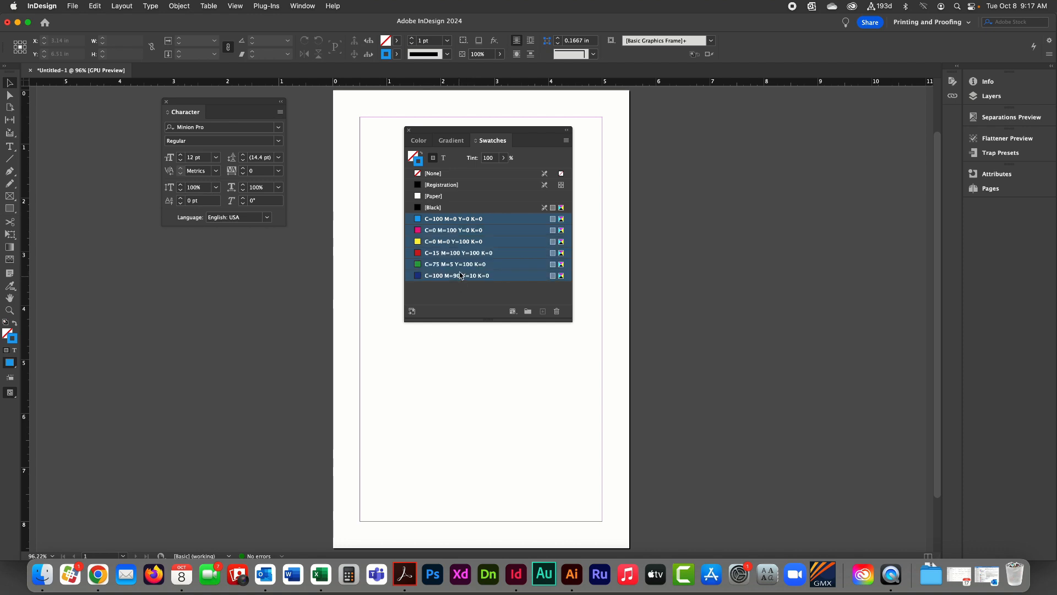
click(558, 312)
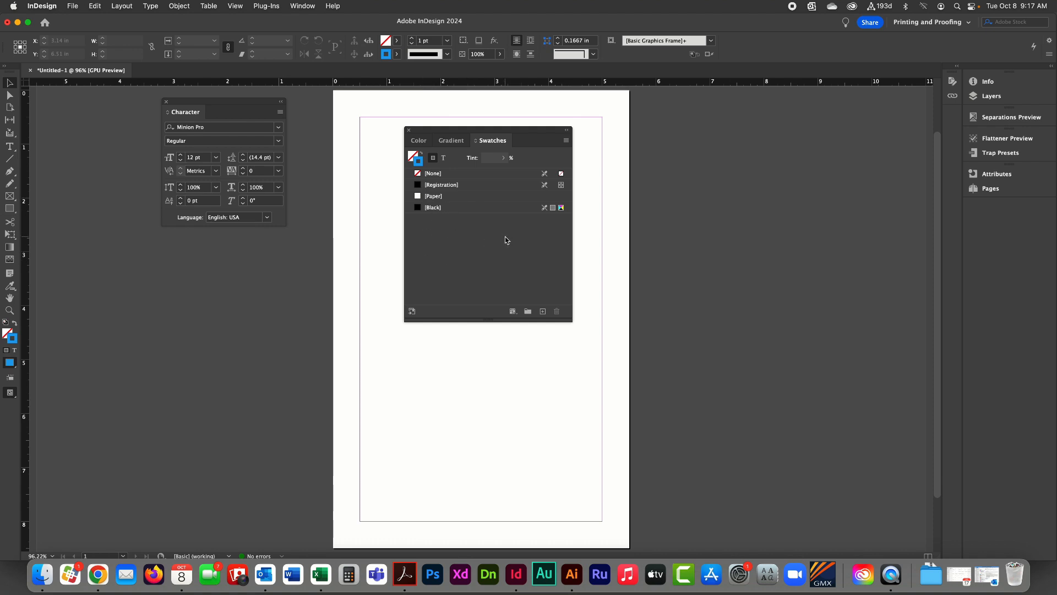
Start a new color swatch and set its color type to Spot
click(568, 143)
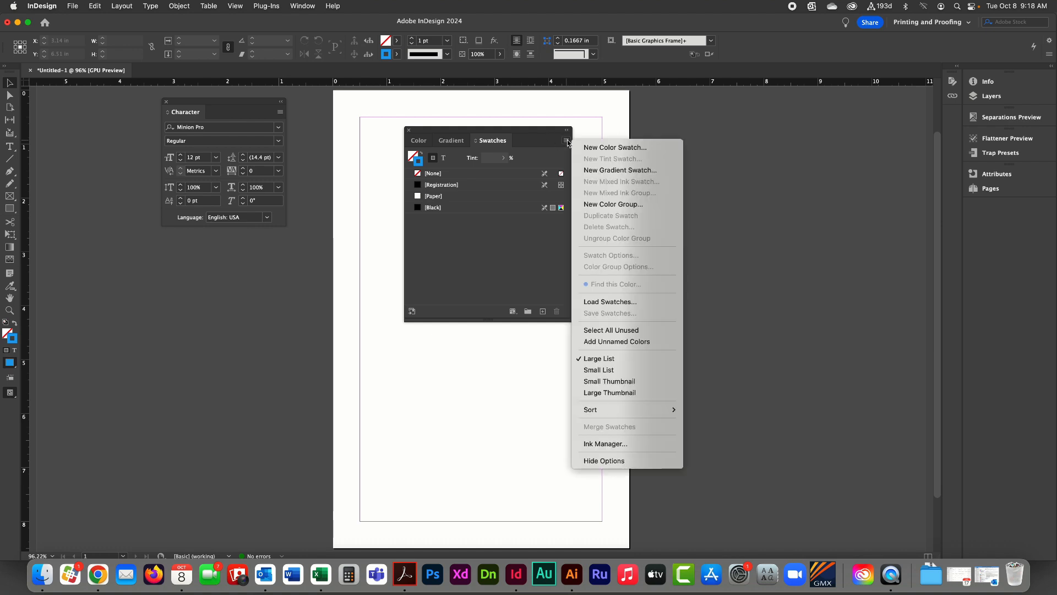
click(629, 148)
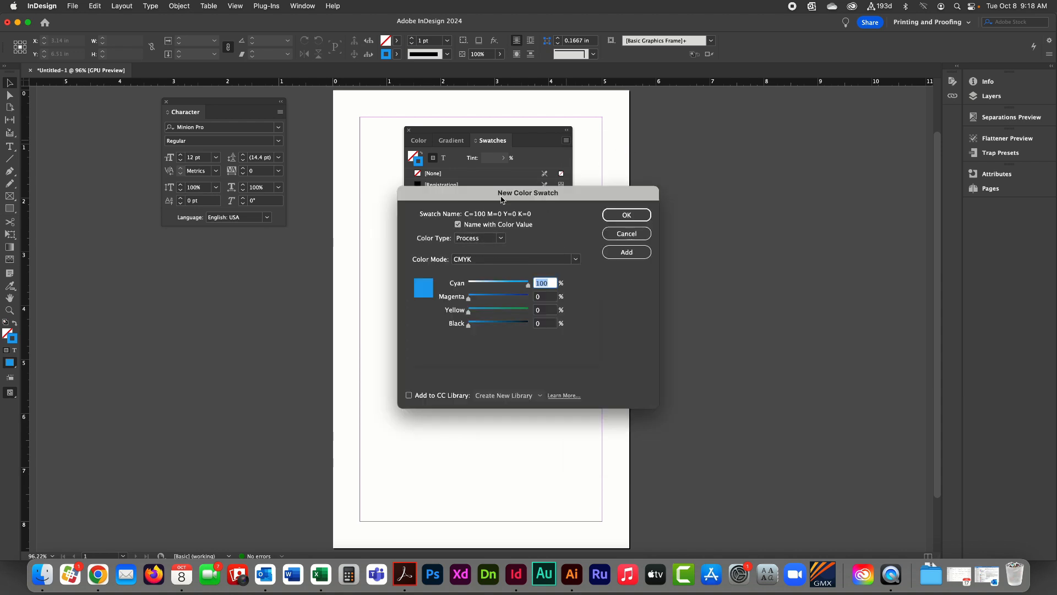
drag(503, 196, 468, 192)
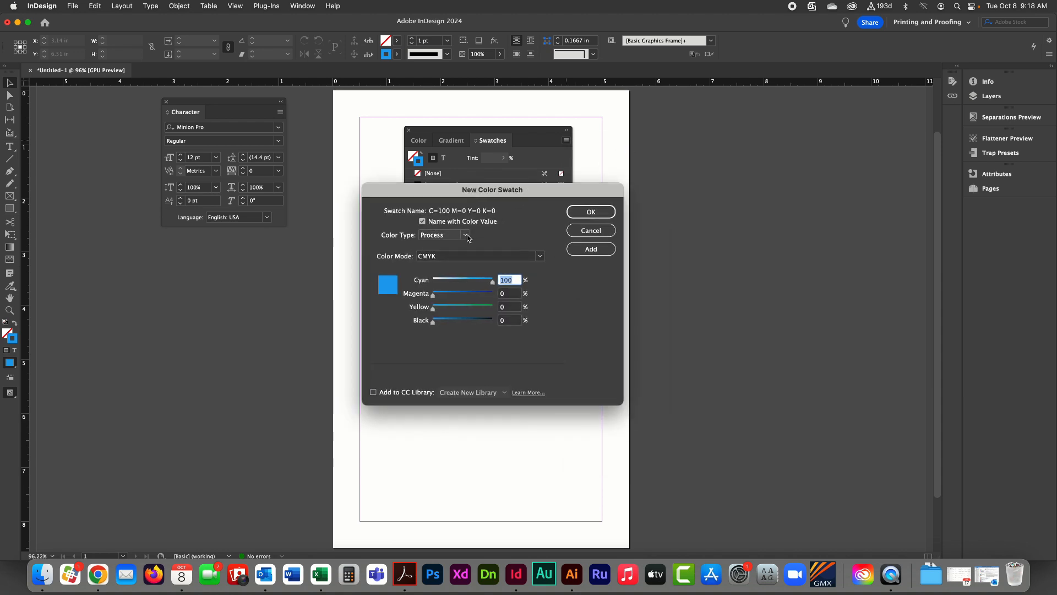
click(444, 235)
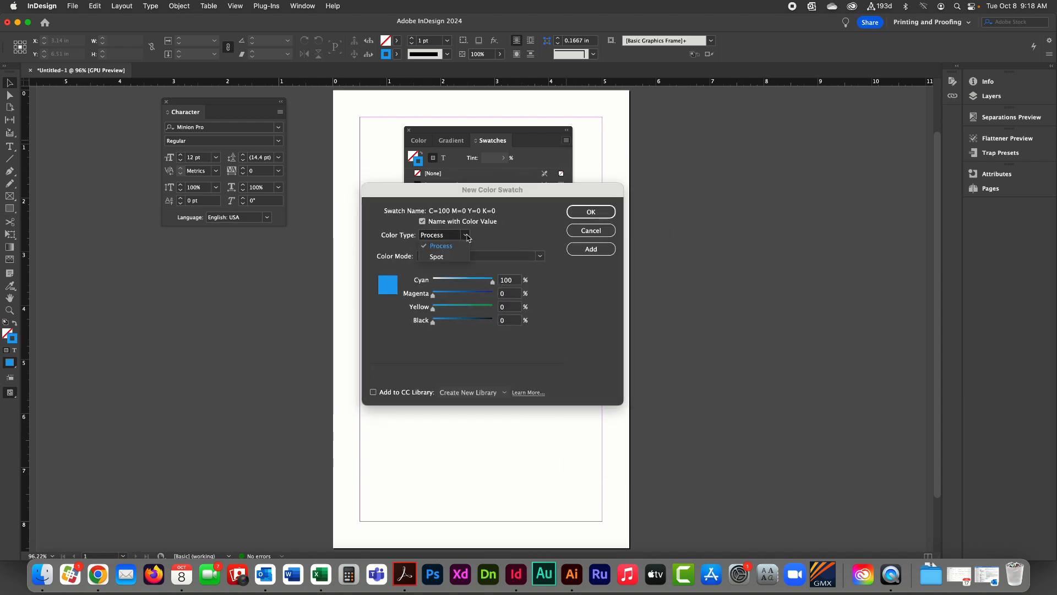
click(443, 257)
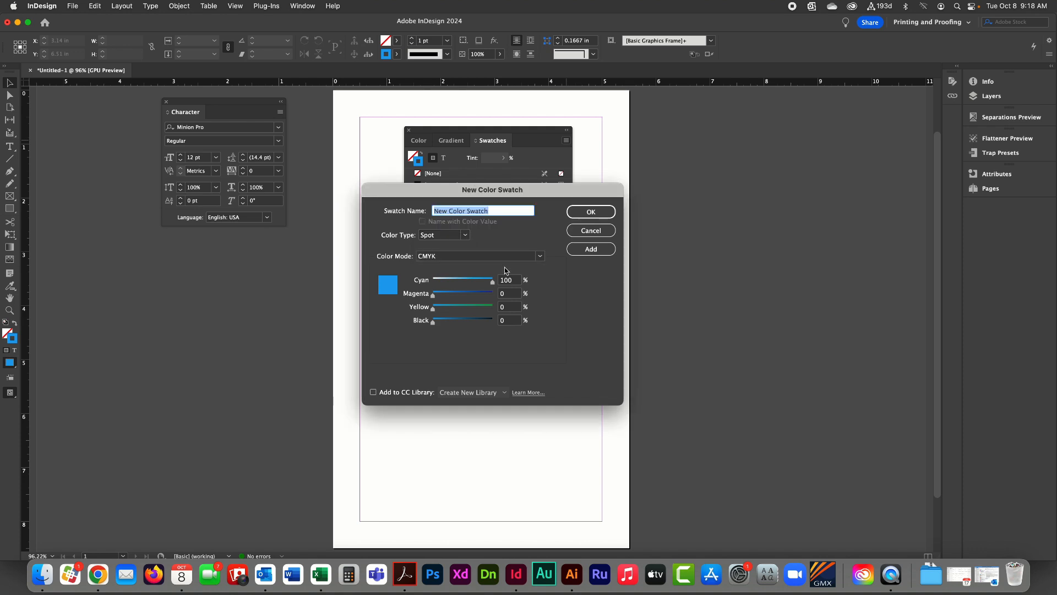
Keep the color mode at CMYK and mix a dark red of 15% cyan, 100% magenta, 90% yellow and 52% black
drag(433, 298, 463, 298)
click(470, 257)
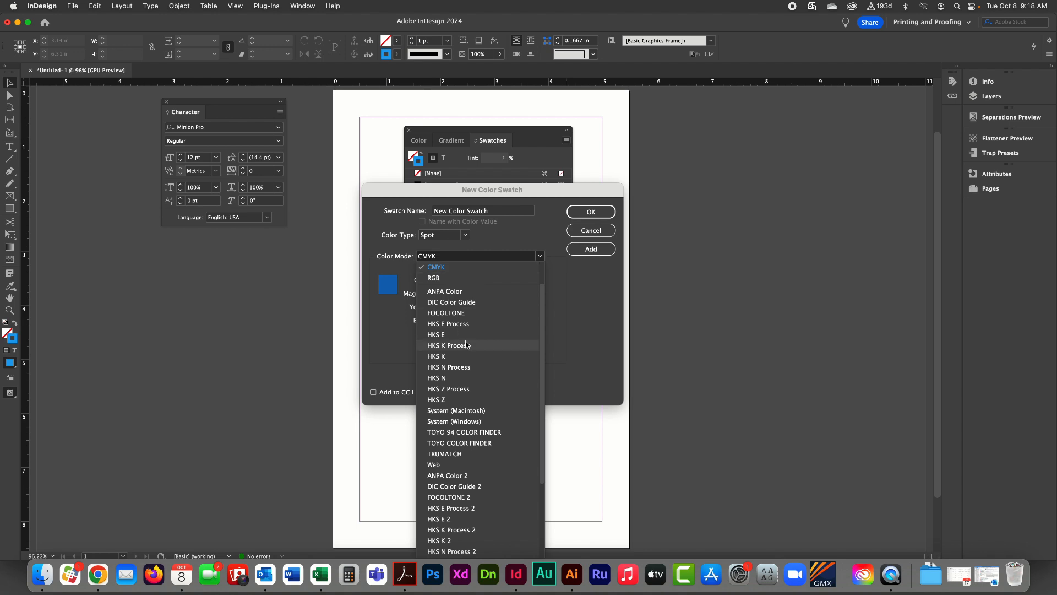
scroll(474, 336, down, 3)
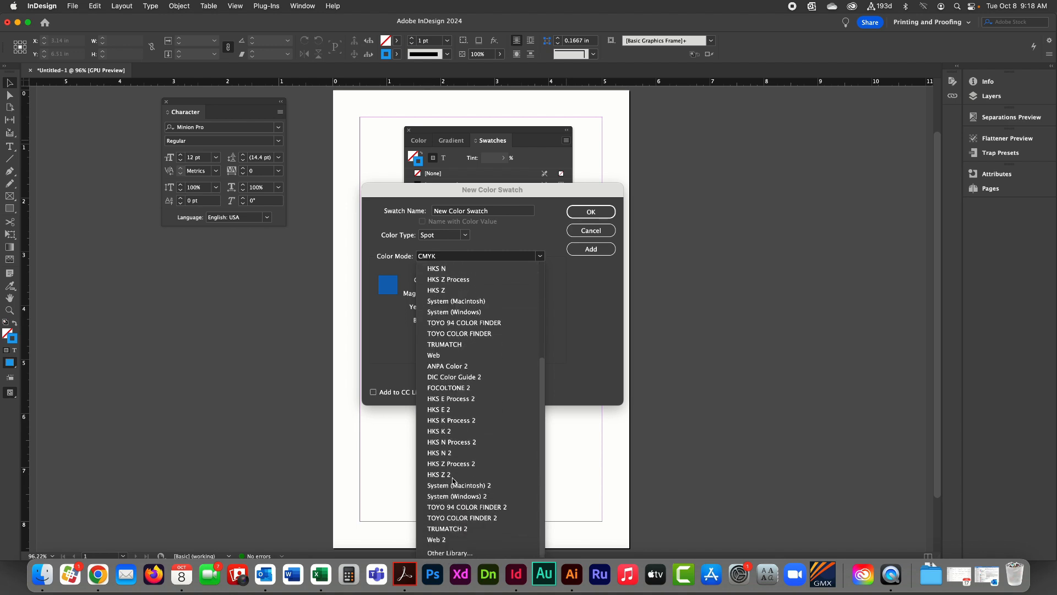
scroll(470, 385, up, 3)
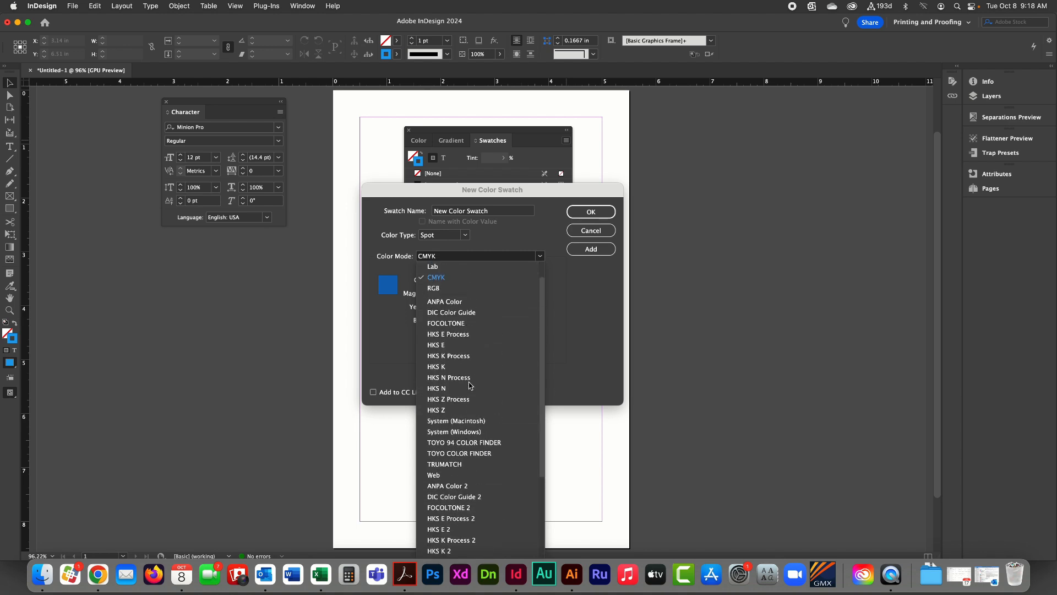
click(441, 283)
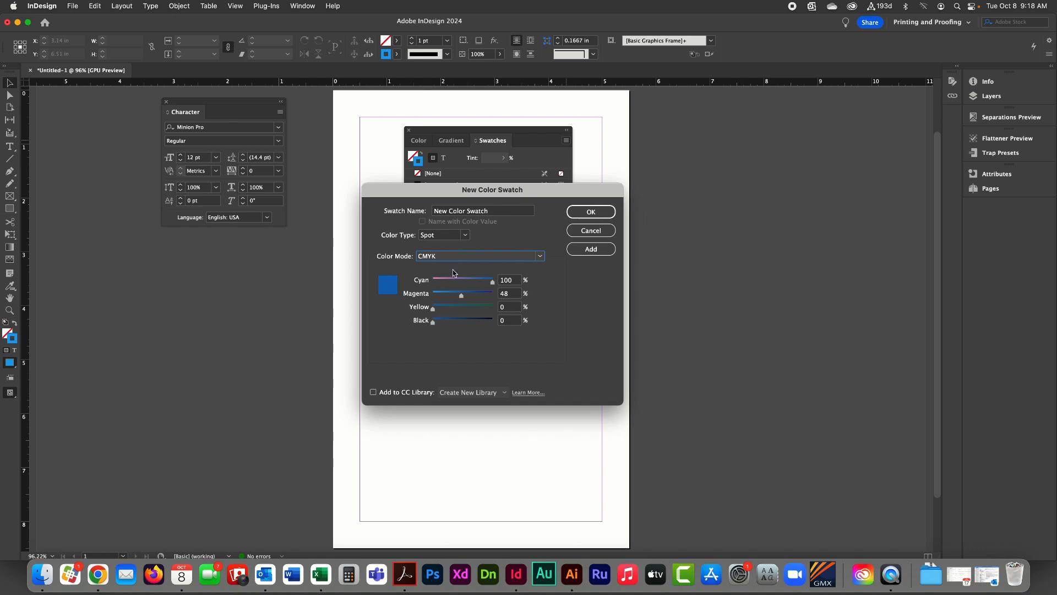
mouse_move(434, 310)
mouse_down()
mouse_move(484, 313)
mouse_move(448, 323)
mouse_up()
drag(492, 281, 463, 324)
drag(449, 283, 500, 299)
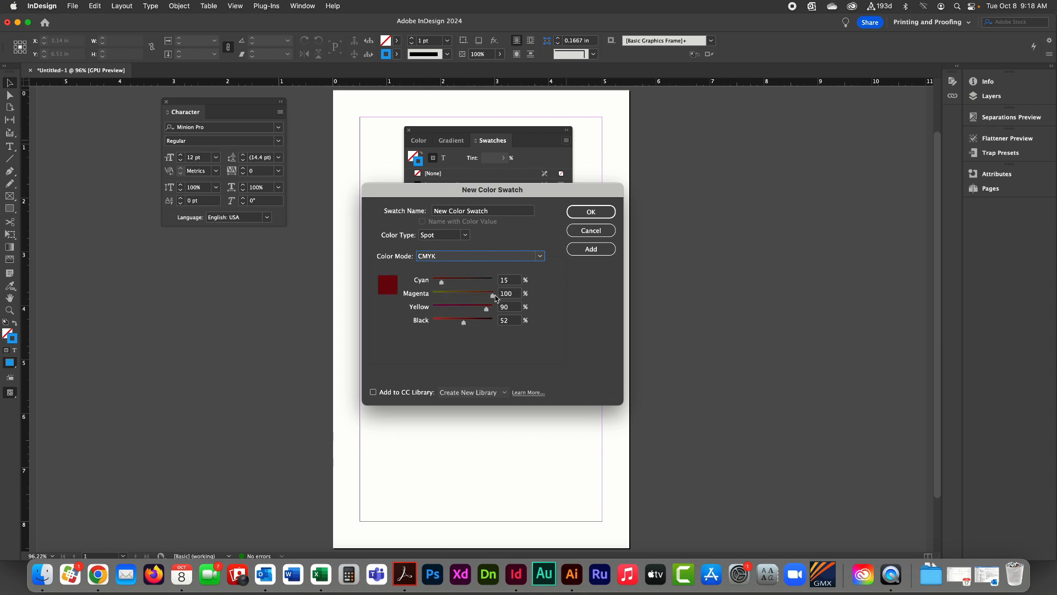
Name the new spot swatch My Red, add it to the swatches and finish creating swatches
double_click(481, 210)
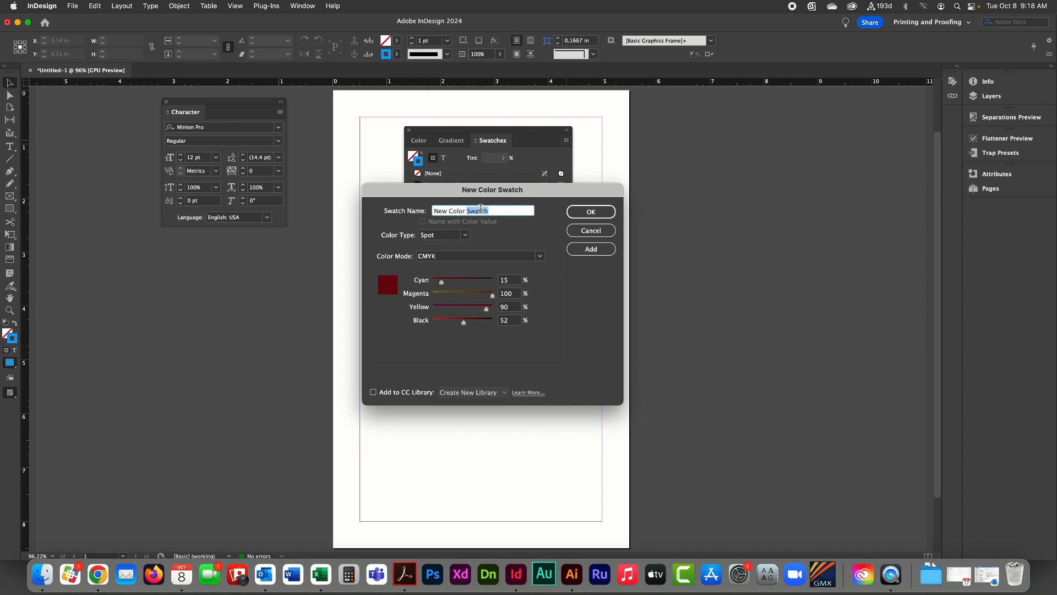
triple_click(480, 210)
text(My Red)
drag(486, 193, 711, 144)
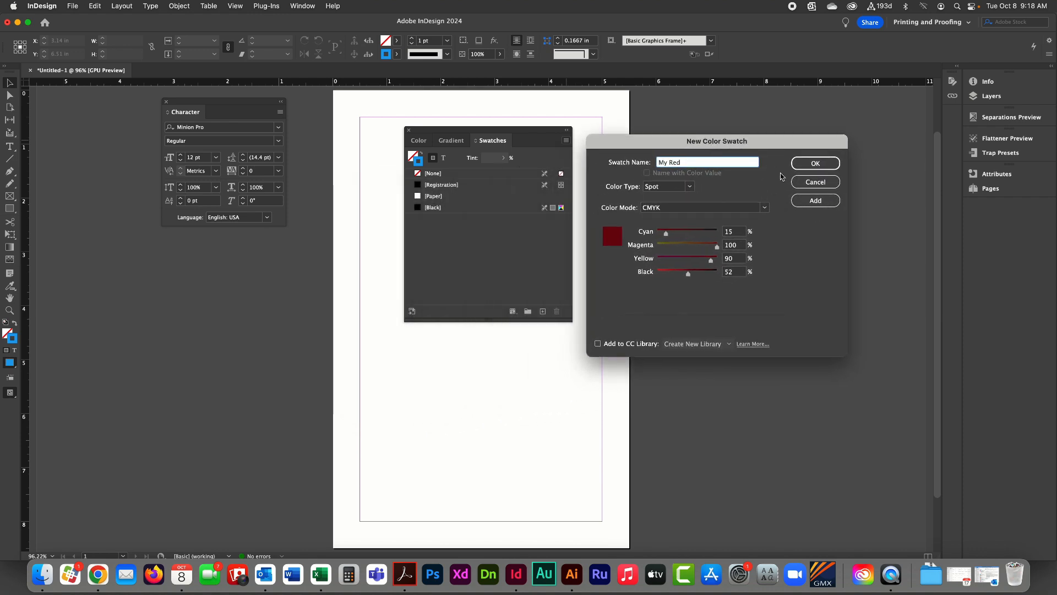
click(815, 201)
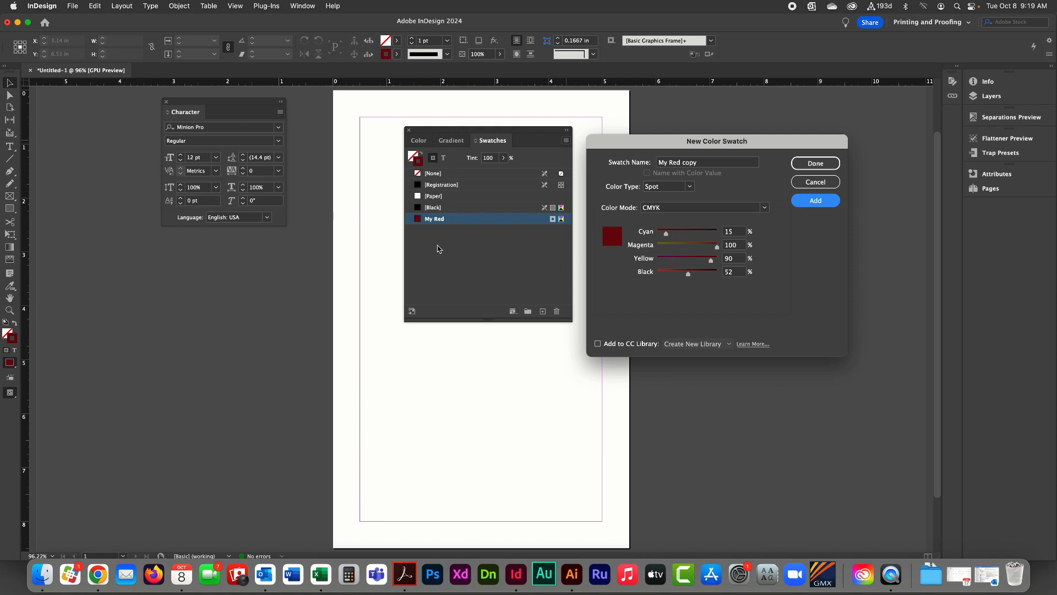
click(816, 165)
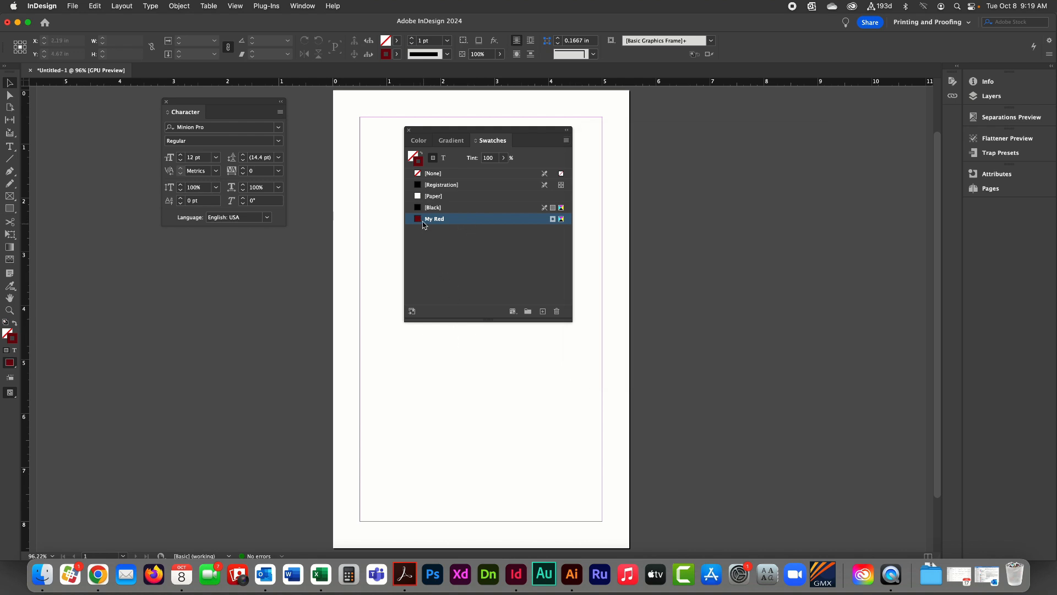
Edit the My Red swatch, lowering its cyan and yellow for a brighter red, and accept the change
mouse_move(419, 221)
double_click(419, 220)
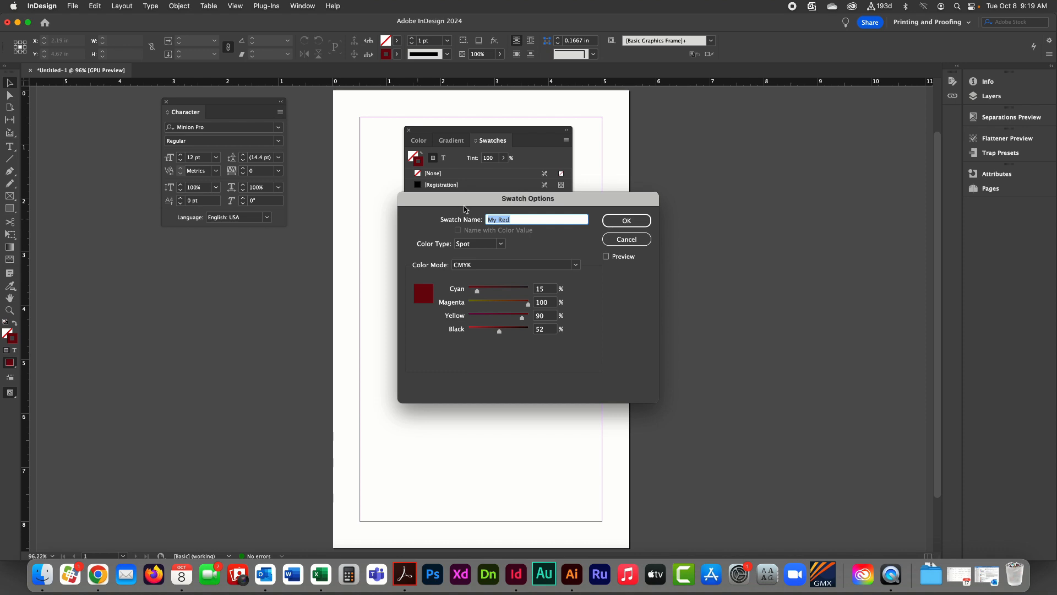
drag(440, 187, 429, 179)
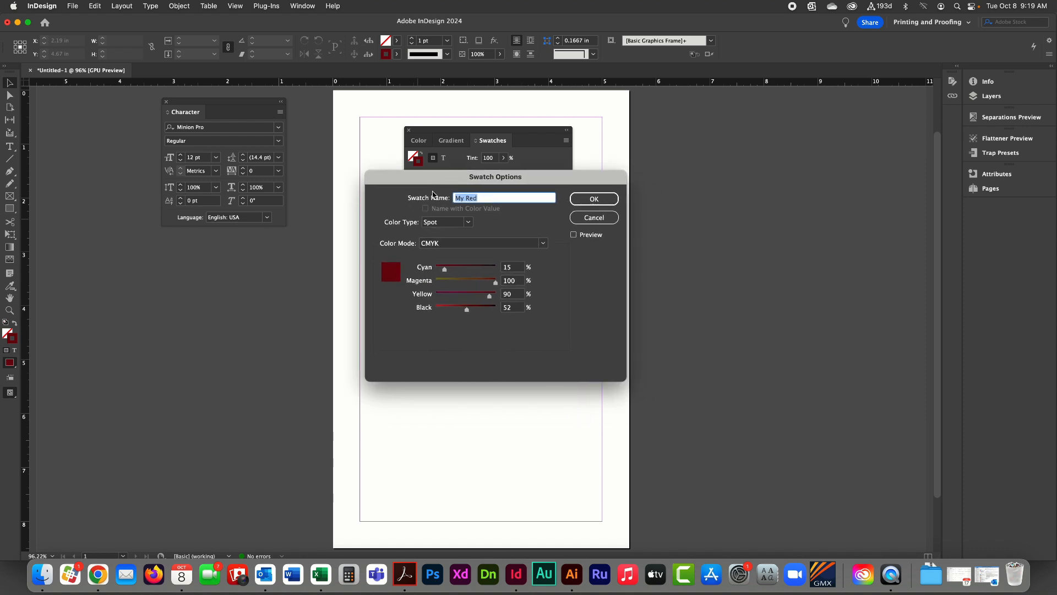
drag(432, 180, 643, 136)
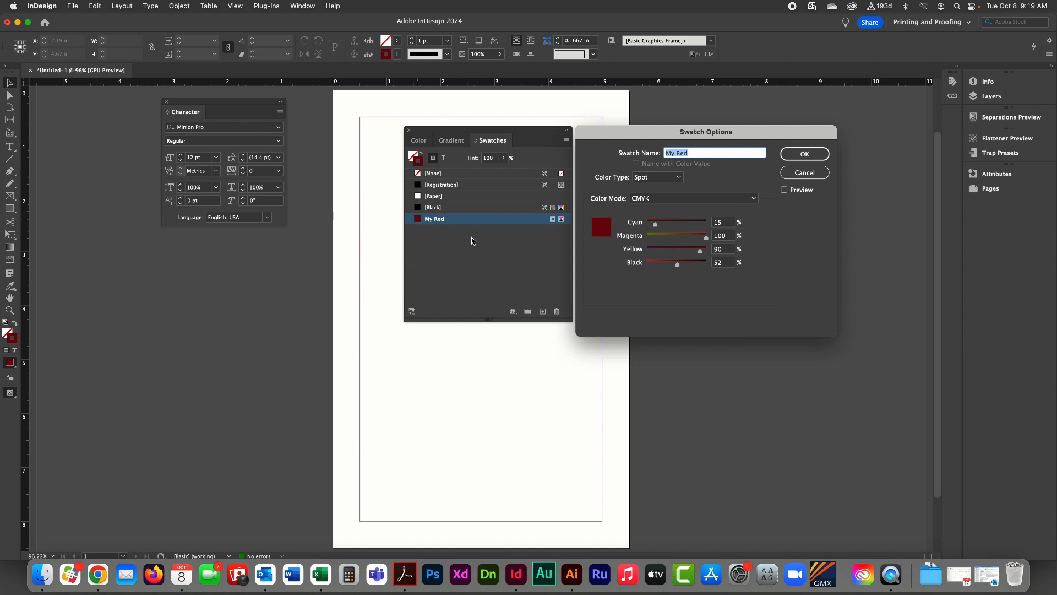
drag(656, 224, 643, 223)
mouse_move(702, 254)
mouse_down()
mouse_move(664, 267)
mouse_move(689, 252)
mouse_move(683, 239)
mouse_move(723, 241)
mouse_move(683, 252)
mouse_up()
key(Return)
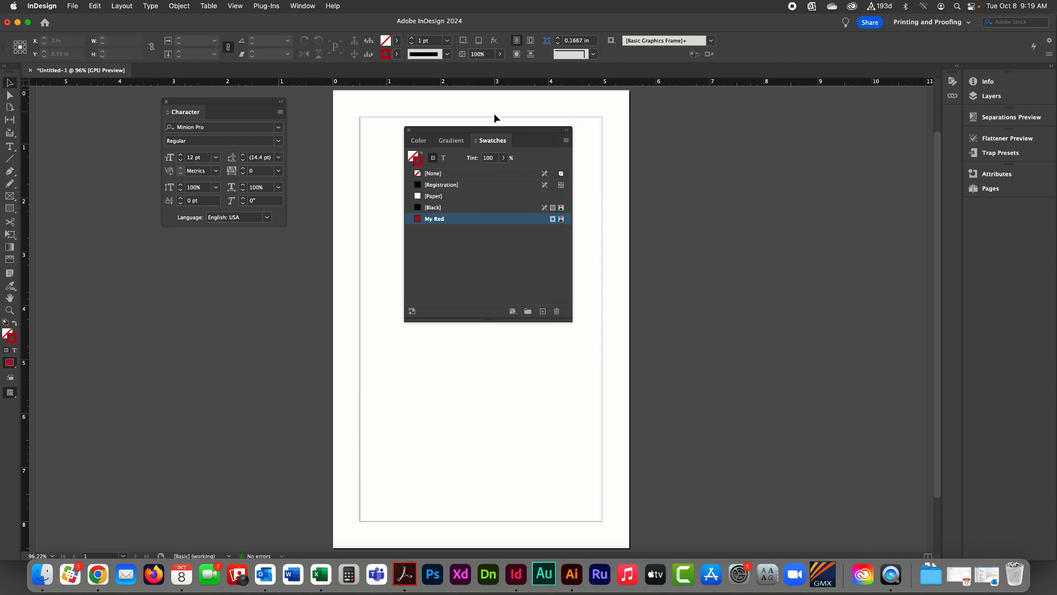
Move the Swatches panel off the page and shift the Character panel farther away from it
drag(493, 134, 723, 106)
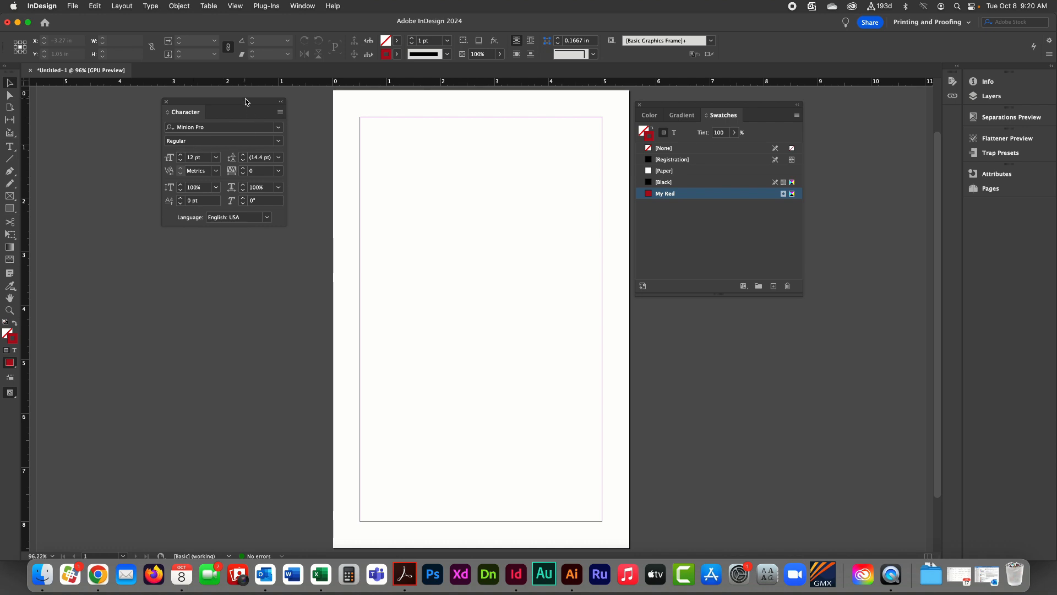
drag(243, 101, 205, 106)
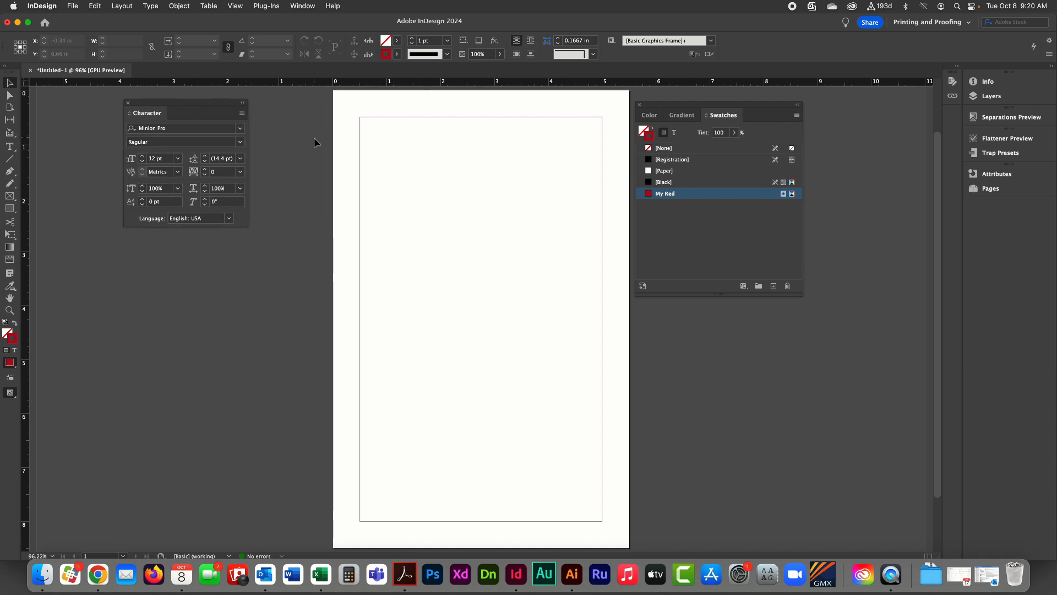
Activate the Line tool
click(9, 161)
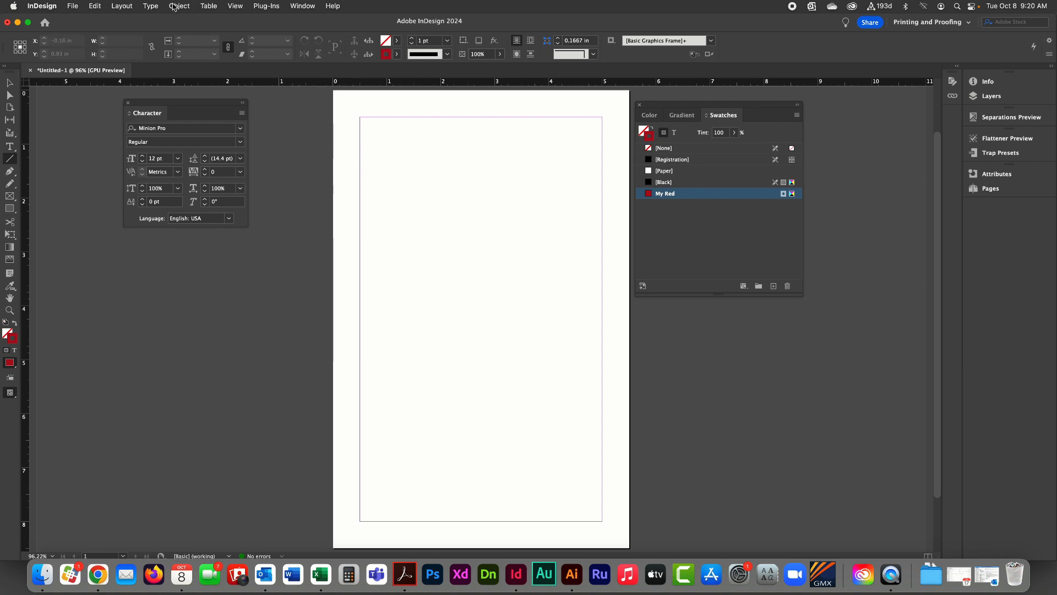
click(174, 6)
click(76, 5)
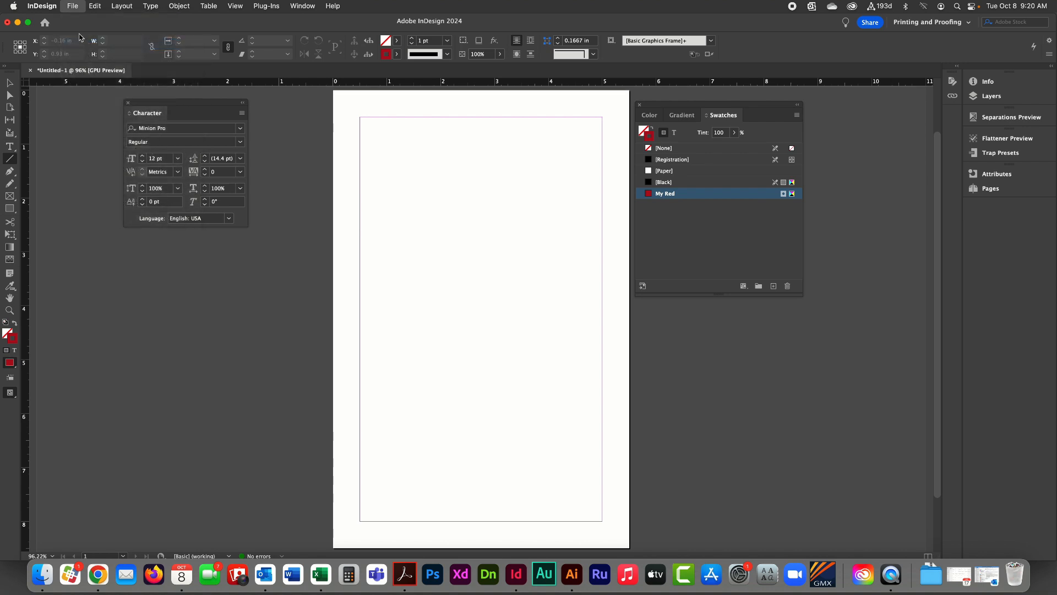
click(76, 5)
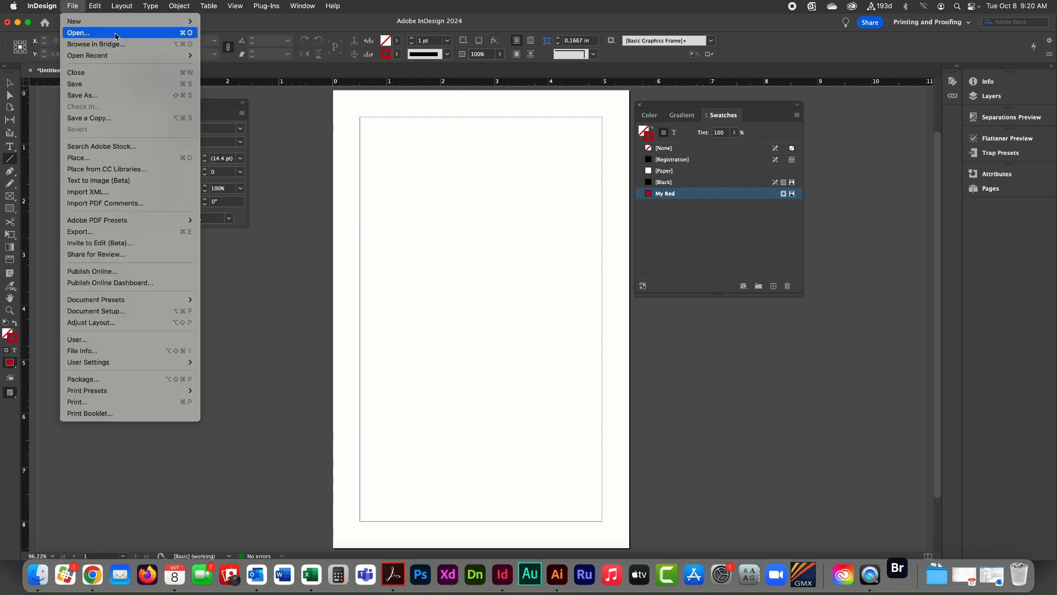
click(101, 271)
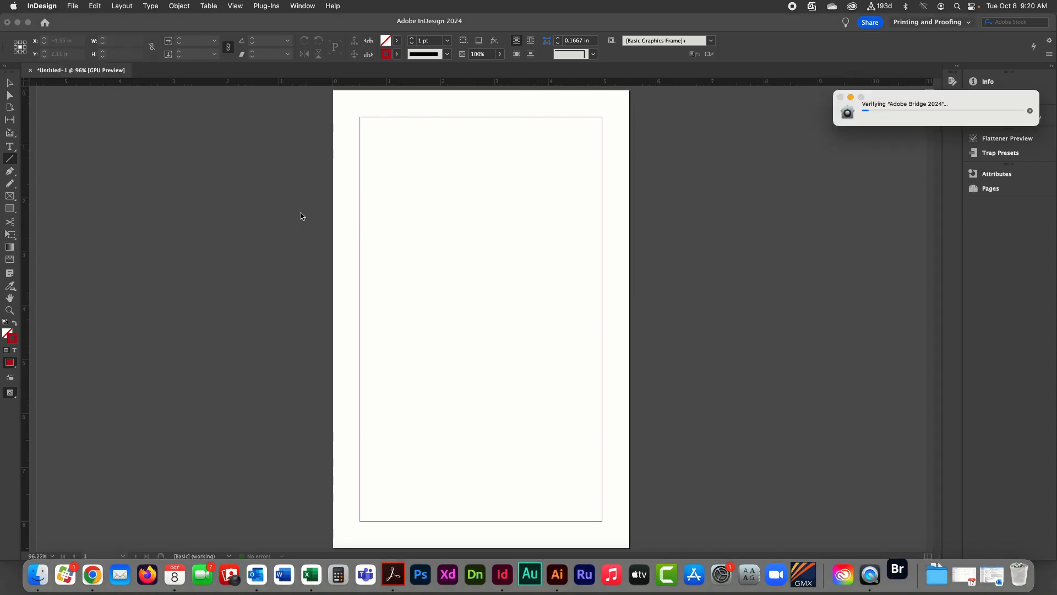
click(1029, 111)
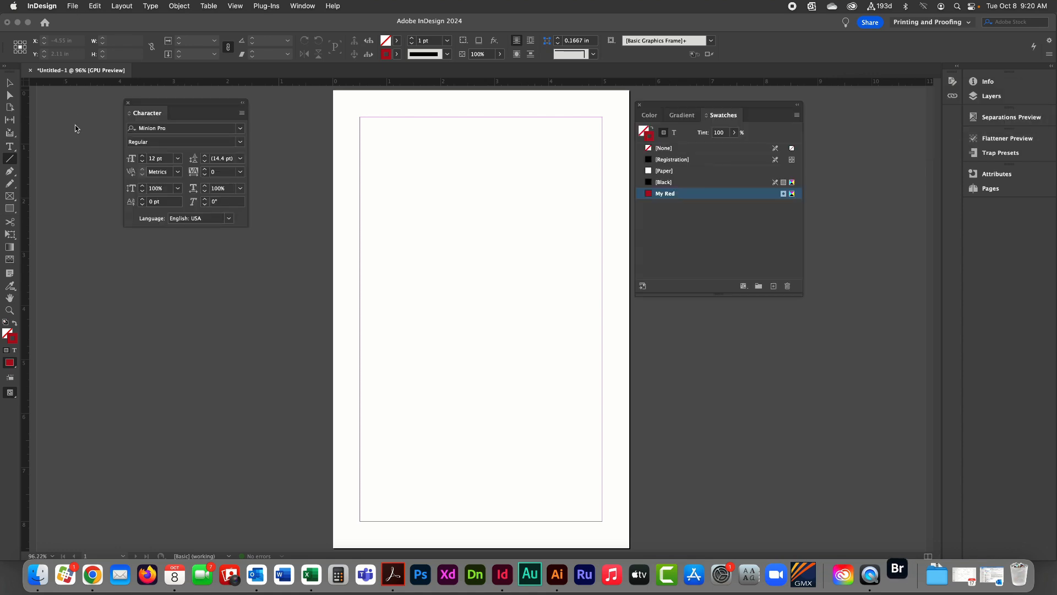
Add a 0.125 in bleed to all four sides of the document
click(73, 6)
click(109, 311)
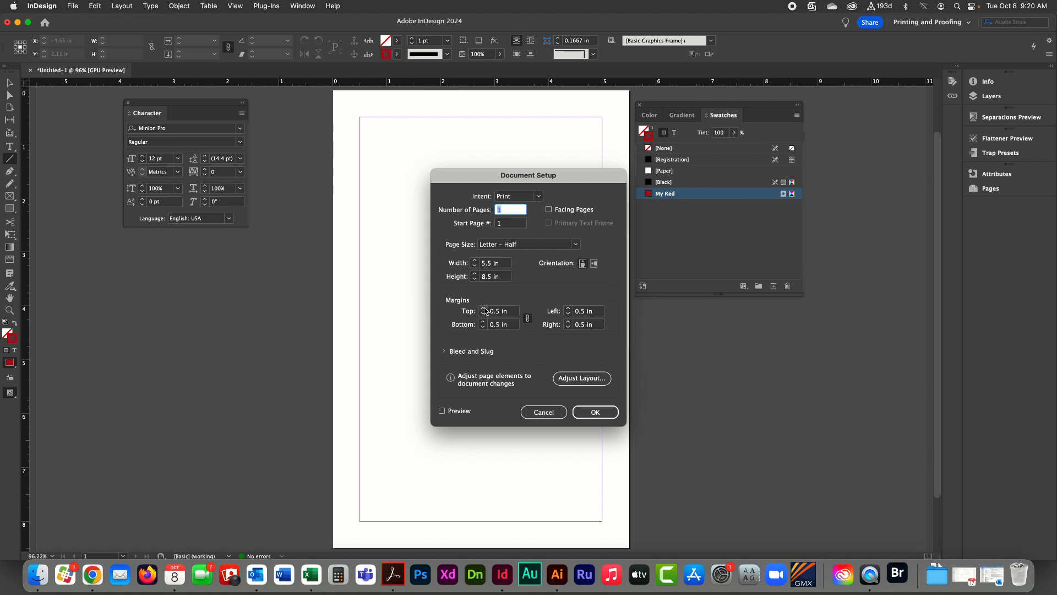
click(445, 352)
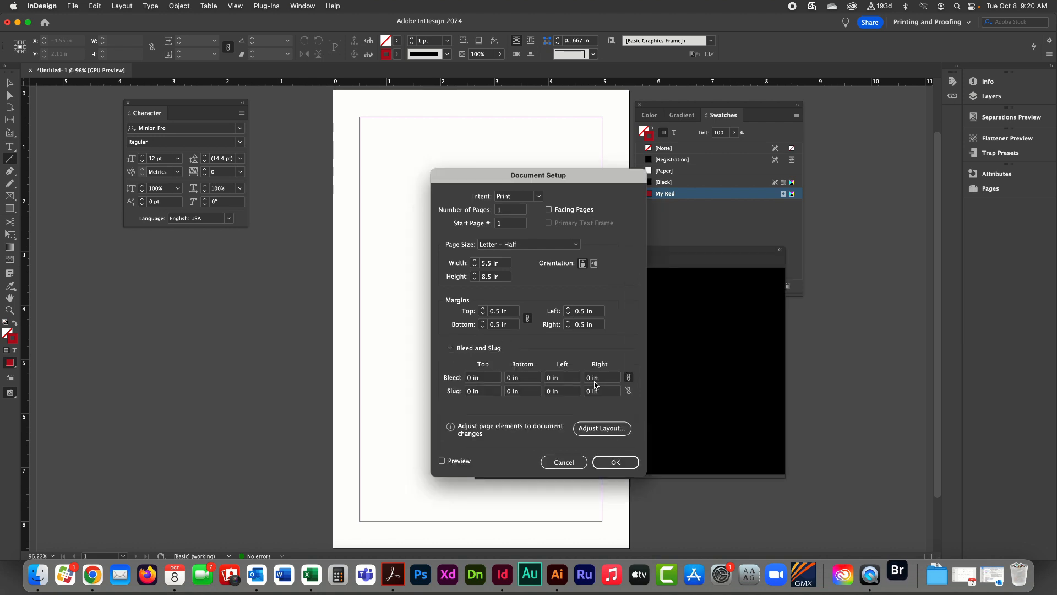
text(.12)
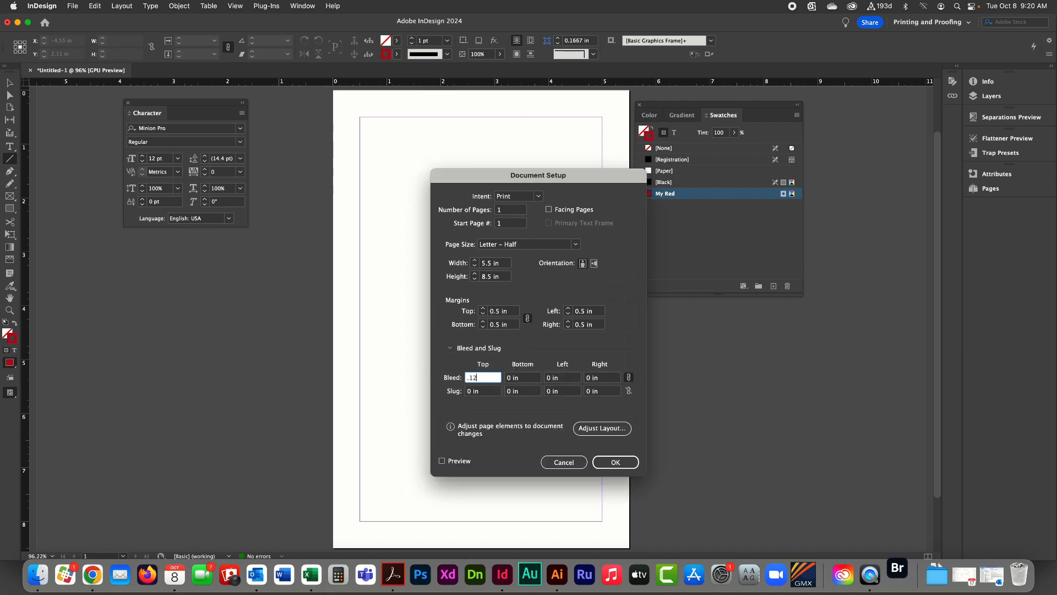
text(5)
key(Tab)
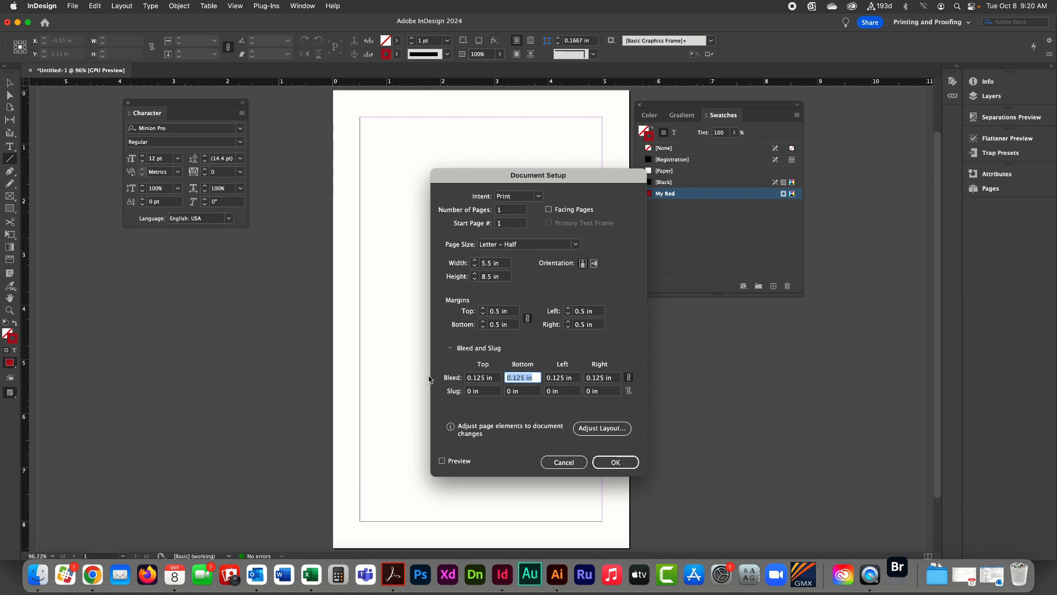
click(632, 470)
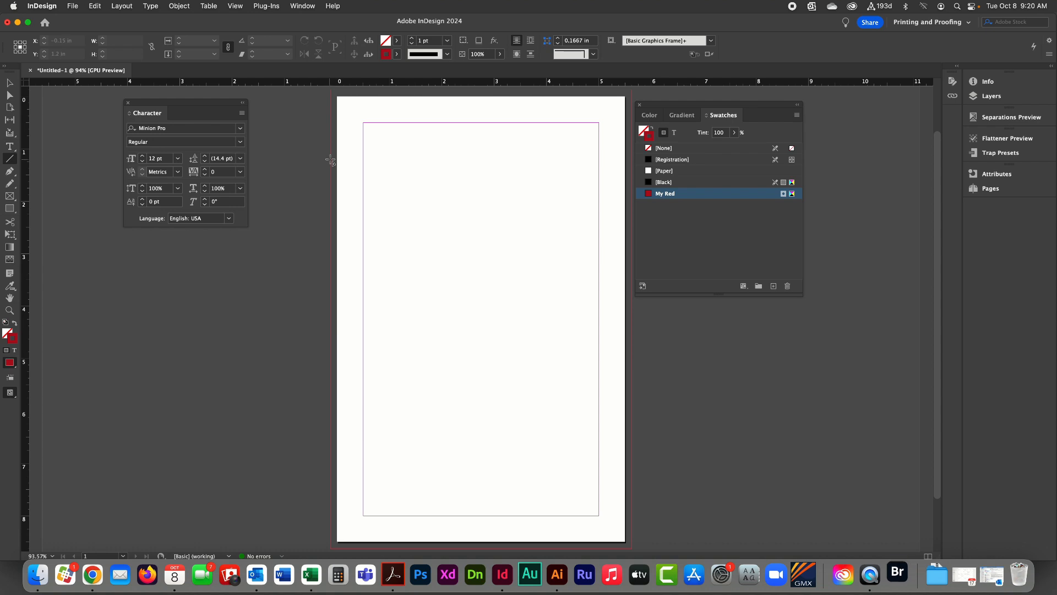
Draw a horizontal line about 5.75 in long from bleed edge to bleed edge, about 1.19 in down the page, and stroke it [Black]
drag(330, 160, 632, 158)
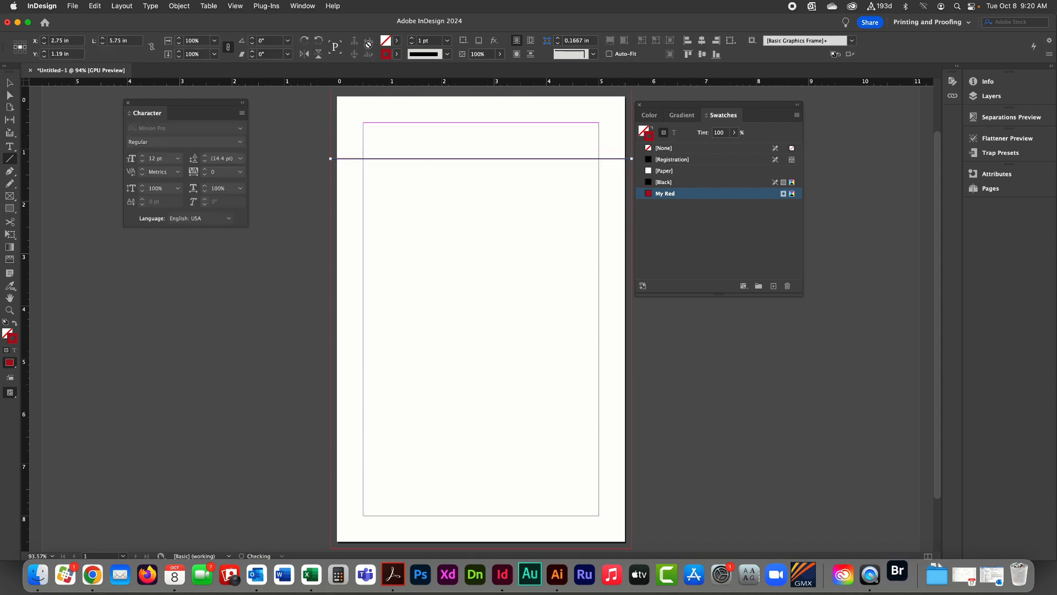
click(397, 54)
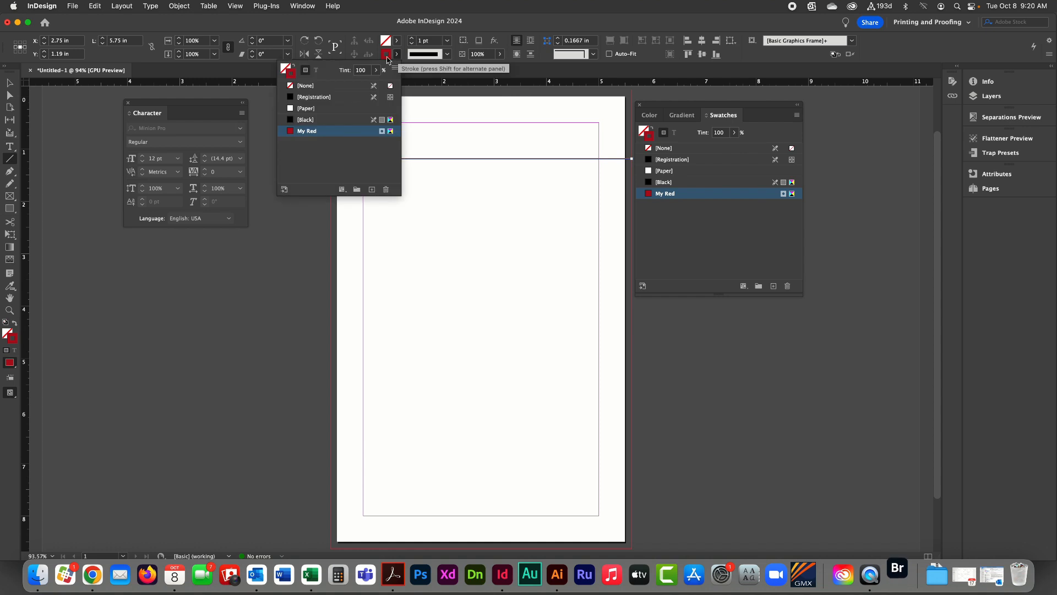
click(306, 119)
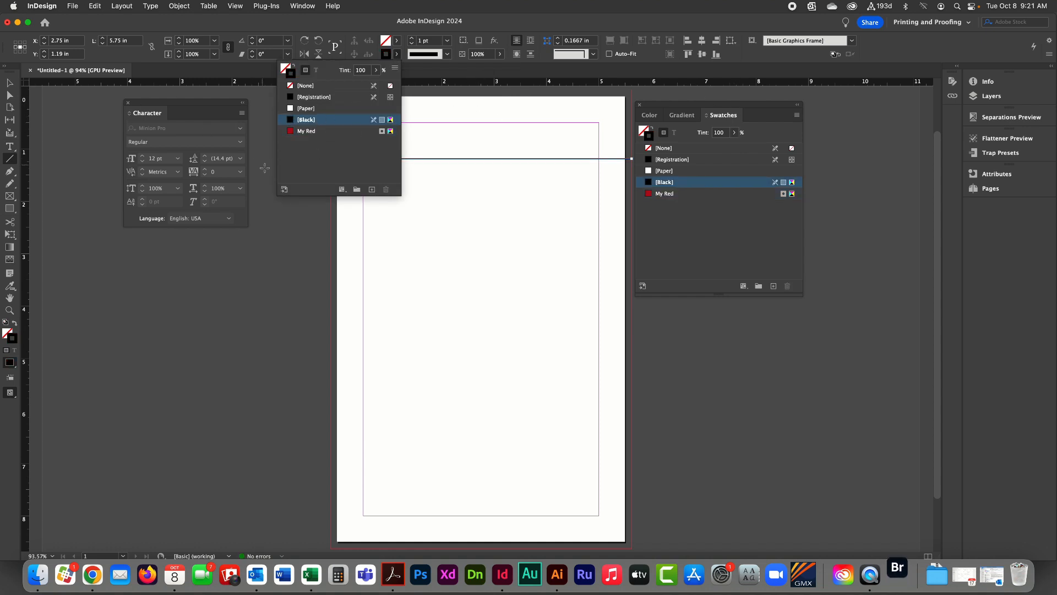
Move the Swatches panel away from the page, lower the line's stroke tint to 10%, and deselect the line
drag(671, 114, 679, 112)
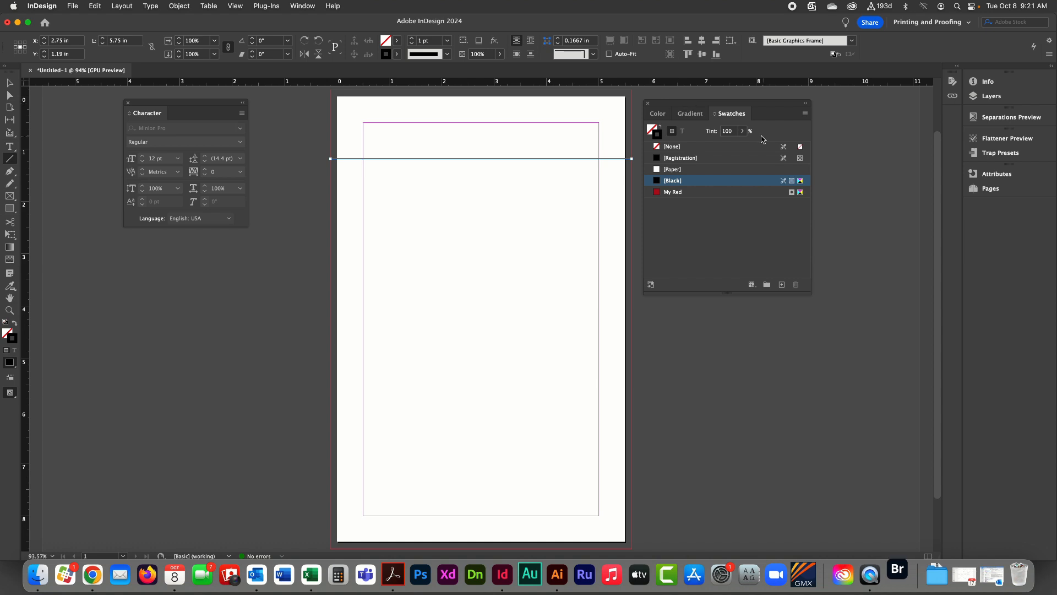
click(743, 132)
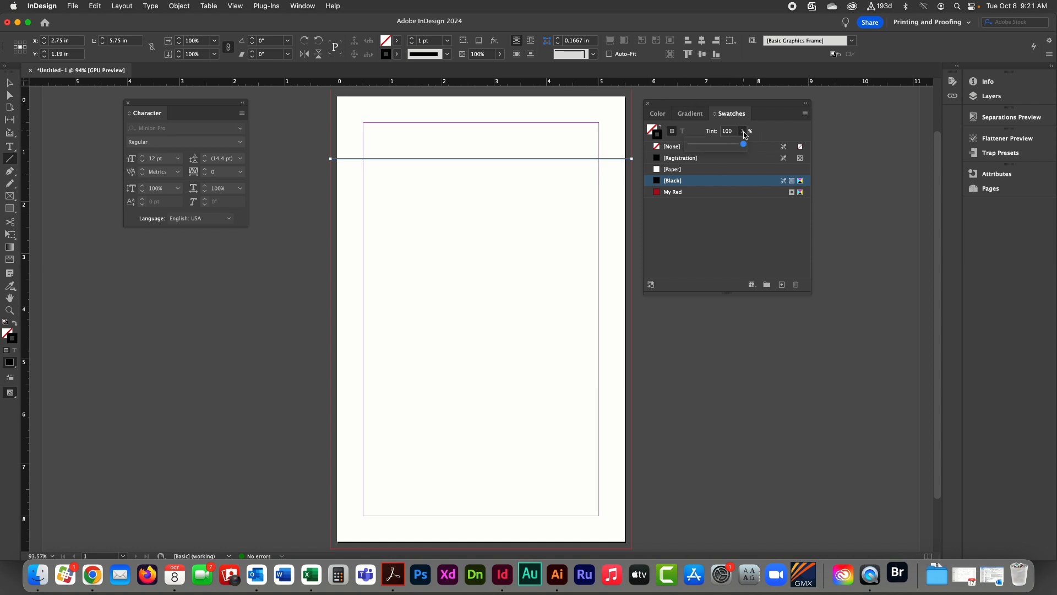
drag(744, 146, 693, 146)
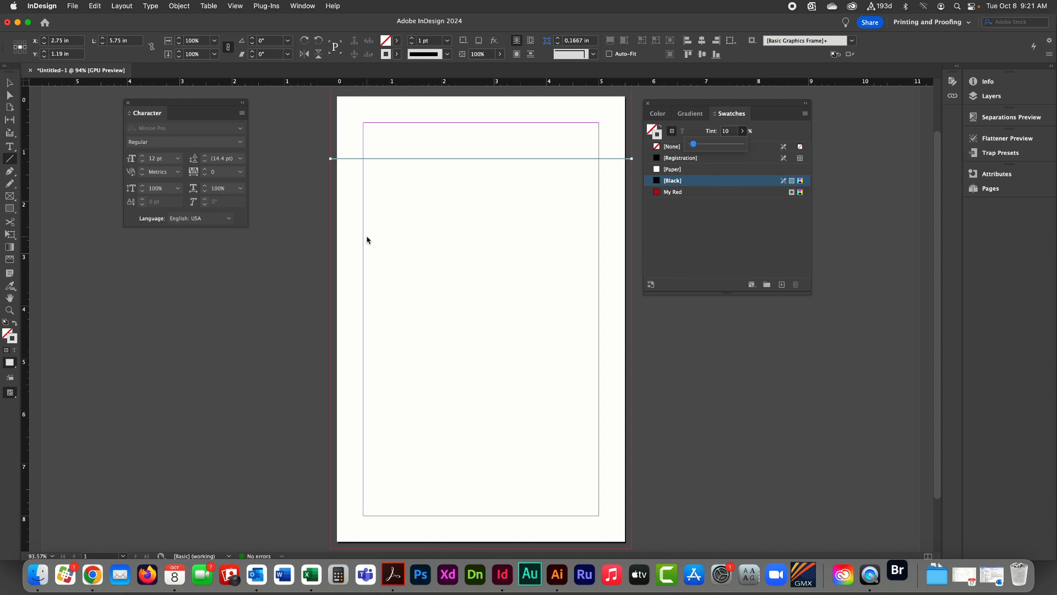
click(278, 148)
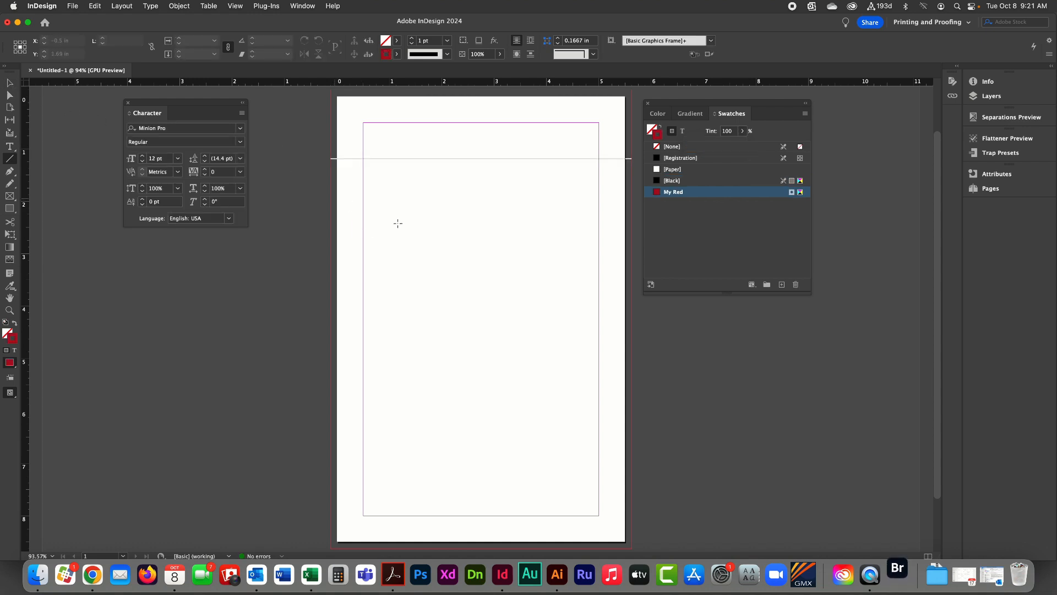
Select the line and start Step and Repeat for it with Create as a grid turned off
click(9, 83)
click(385, 159)
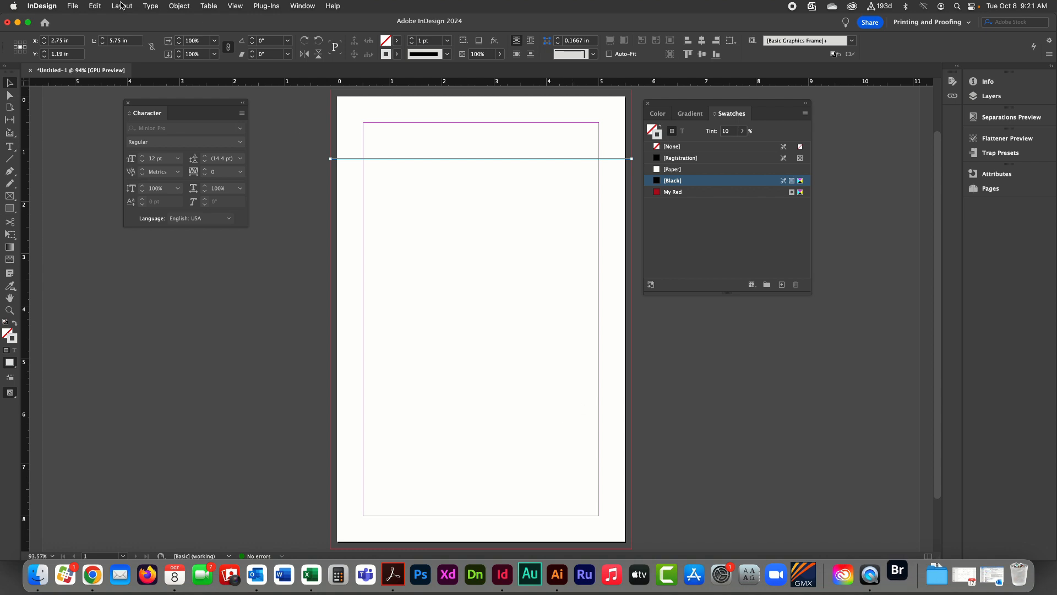
click(122, 6)
mouse_move(94, 5)
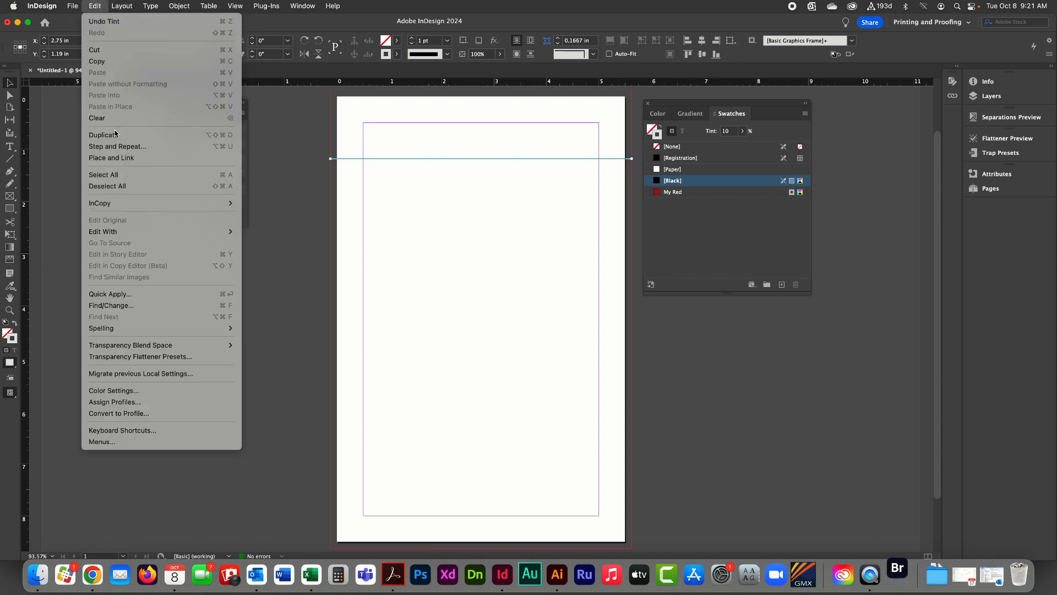
click(130, 152)
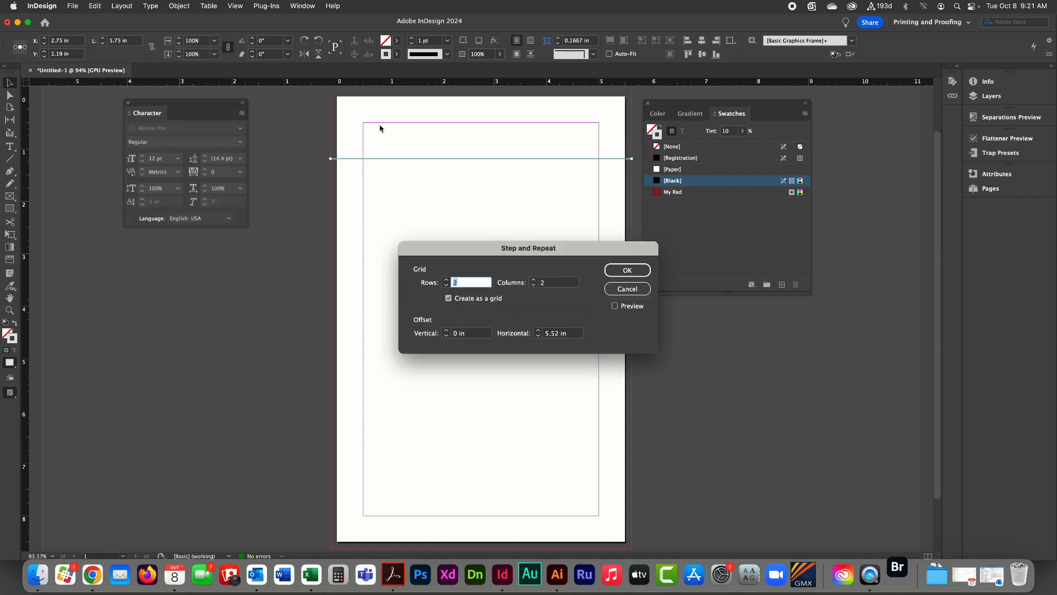
drag(514, 244, 474, 207)
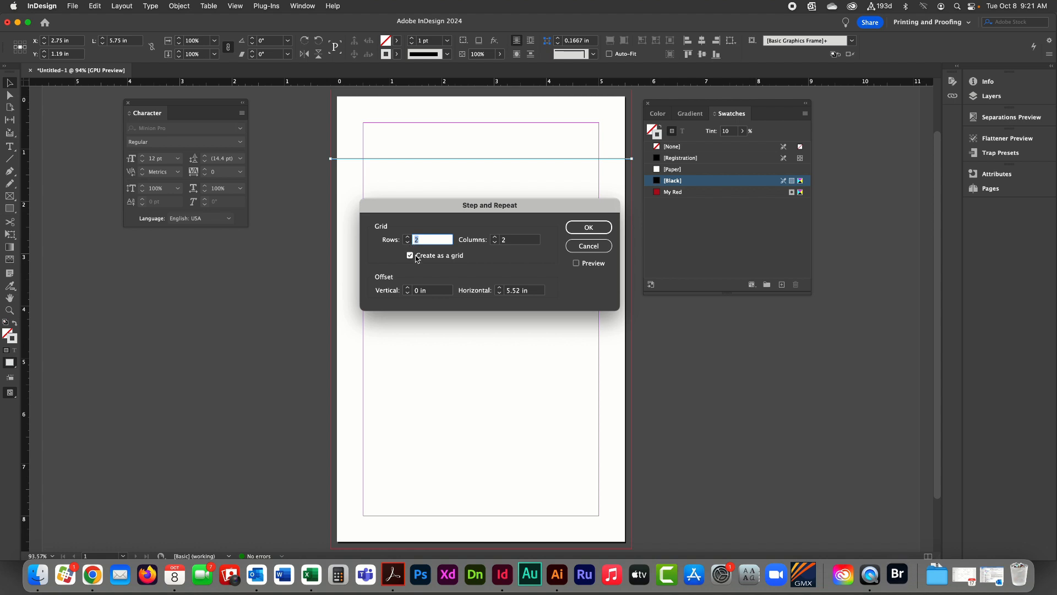
click(410, 256)
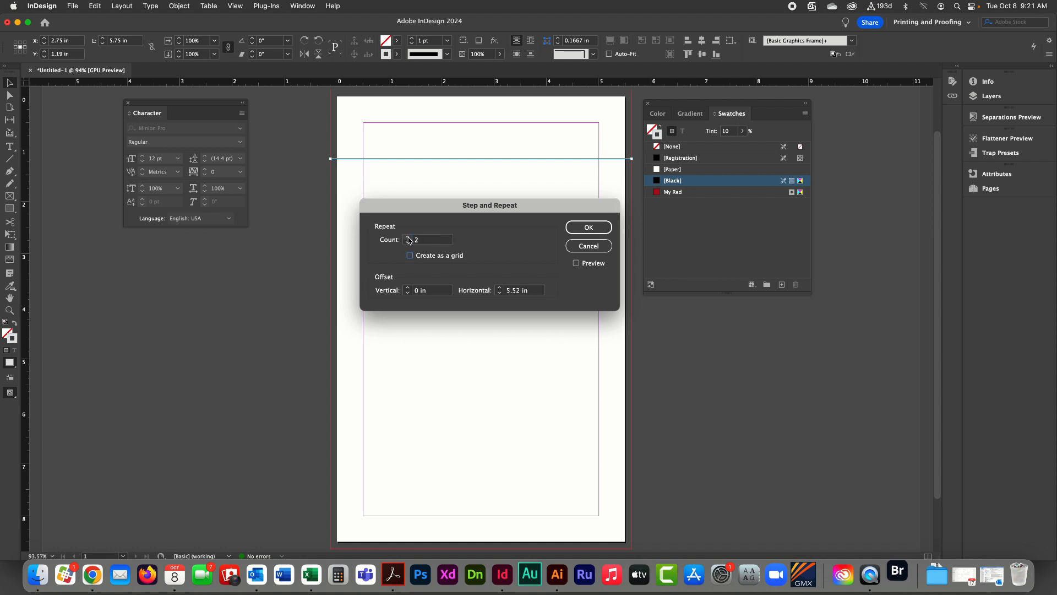
Set the vertical offset of the repeated lines to 0.375 in and turn on the preview
click(408, 288)
click(408, 289)
click(408, 288)
click(408, 288)
click(408, 289)
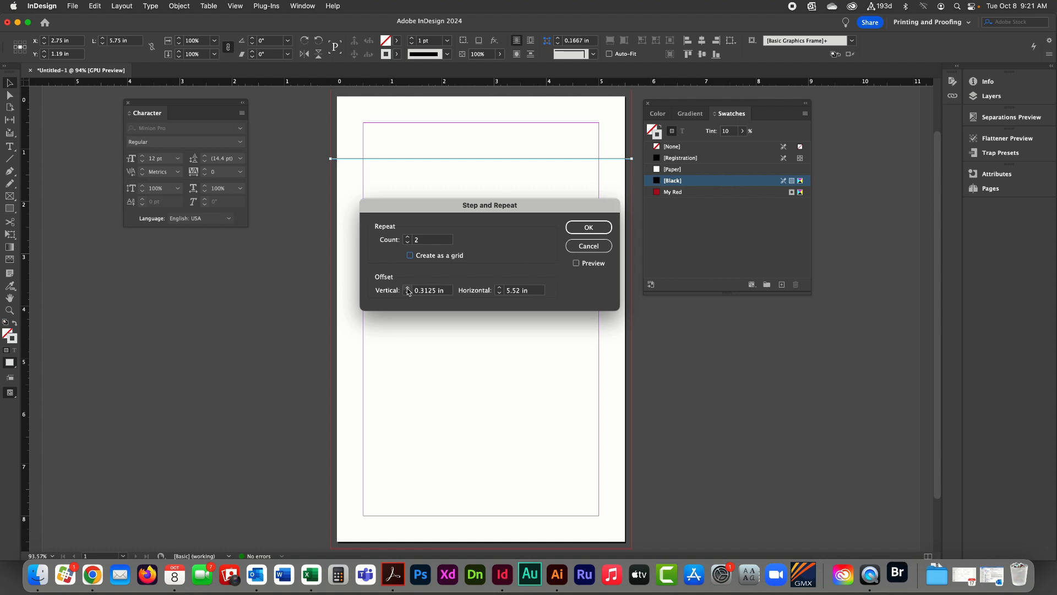
click(408, 289)
click(577, 263)
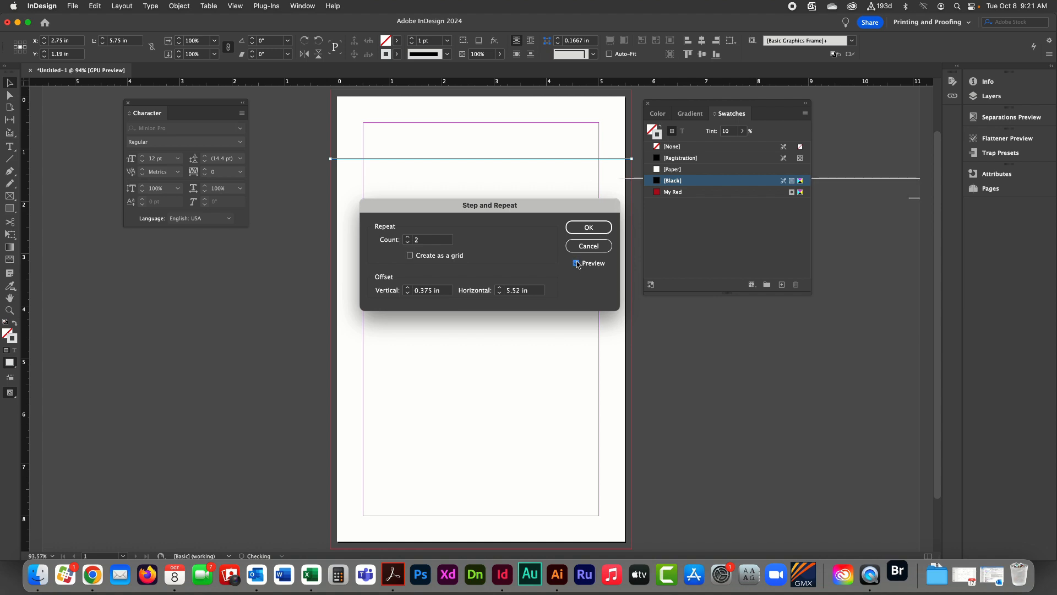
Set the horizontal offset to 0 in, apply the repeat with a count of 2, and undo it
click(499, 293)
click(499, 293)
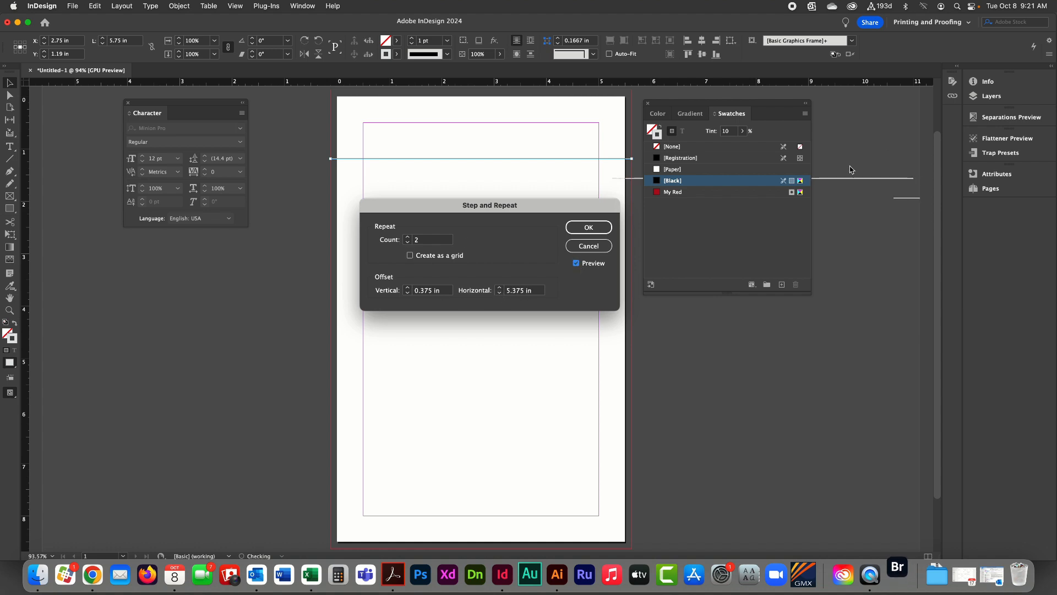
triple_click(542, 293)
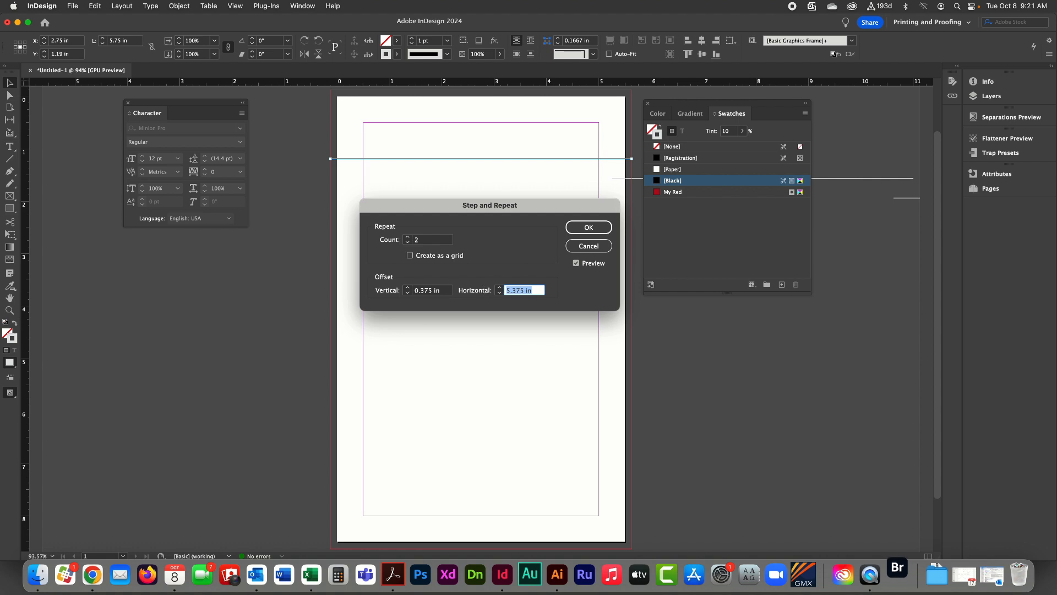
text(0)
key(Return)
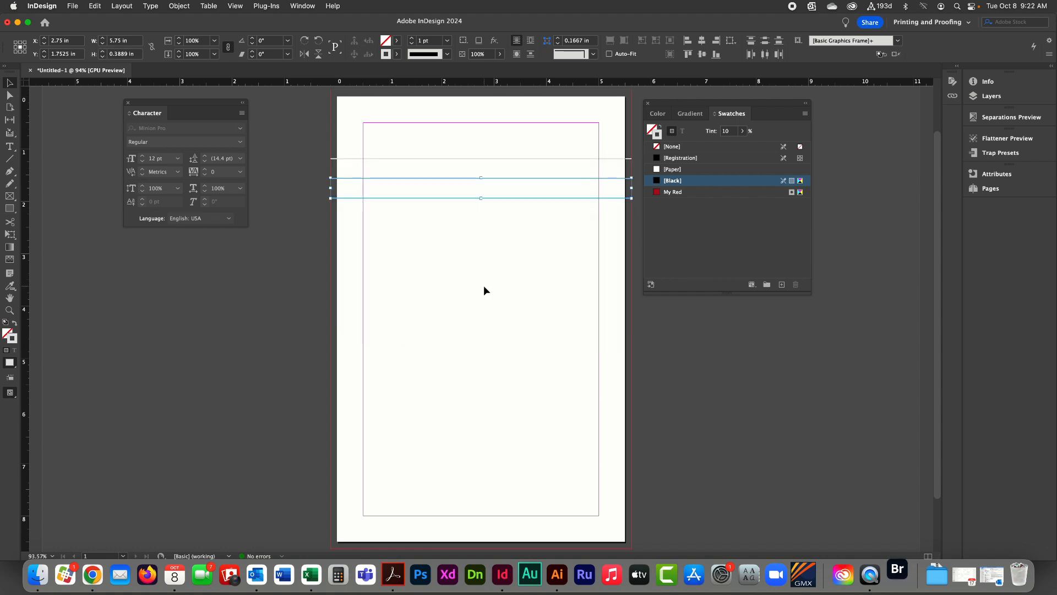
key(super+z)
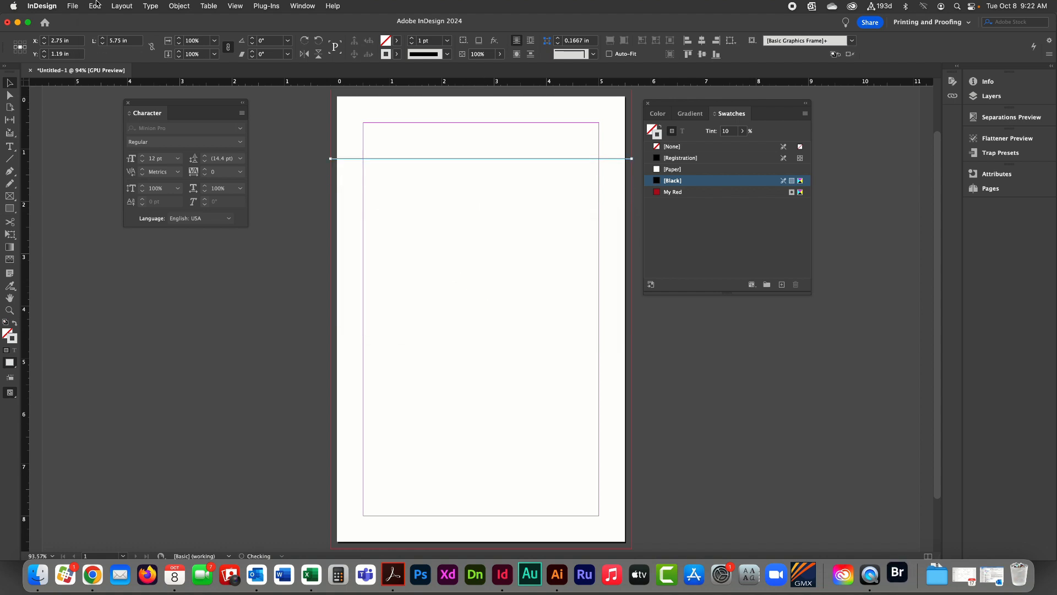
Step and repeat the line with a count of 18 to rule the page down to the lower margin, and deselect the lines
click(95, 5)
click(111, 146)
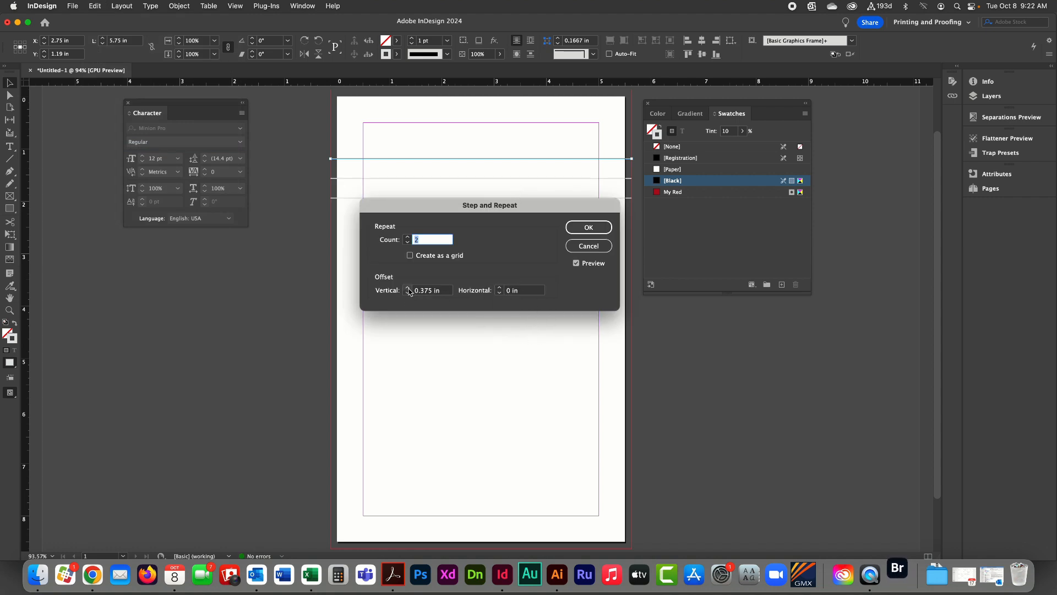
drag(454, 206, 525, 214)
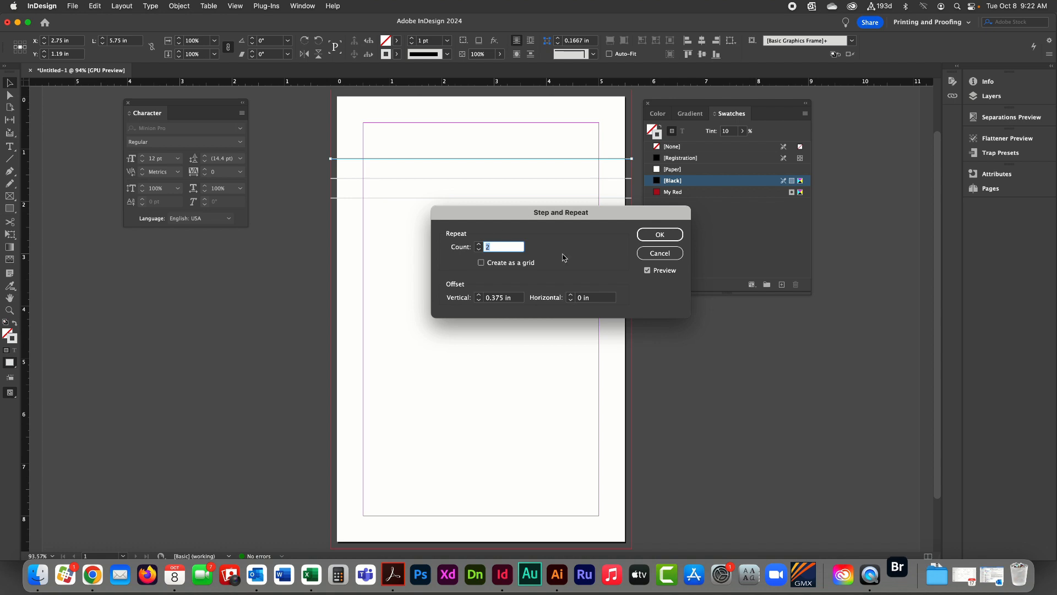
click(649, 271)
click(649, 271)
click(479, 245)
click(479, 245)
click(478, 245)
click(479, 244)
click(479, 244)
click(479, 244)
click(479, 244)
click(478, 244)
click(479, 244)
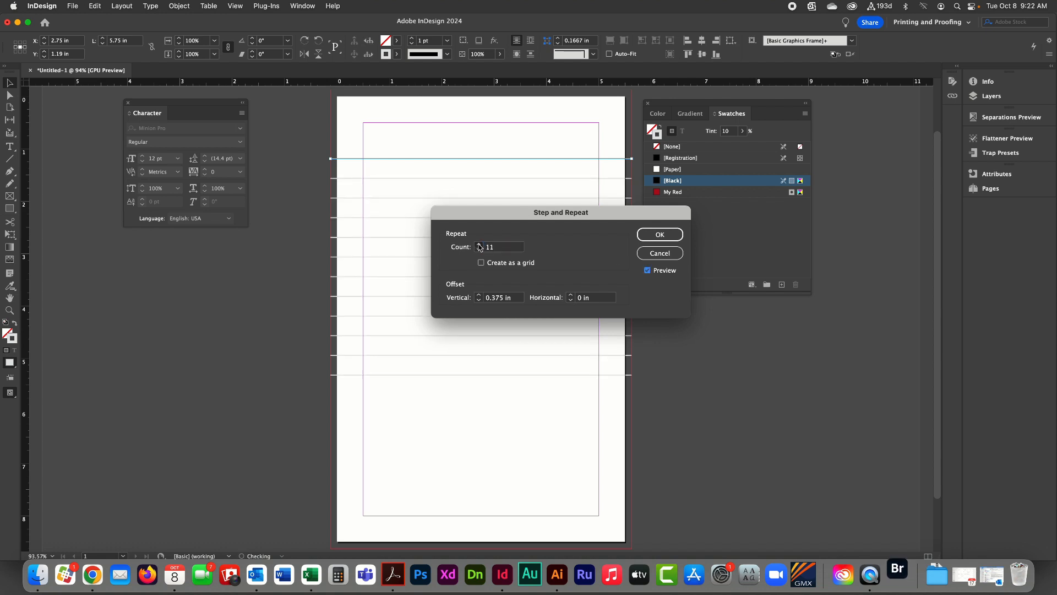
click(478, 245)
click(478, 244)
click(479, 245)
click(478, 245)
click(479, 245)
click(478, 244)
click(478, 244)
click(478, 244)
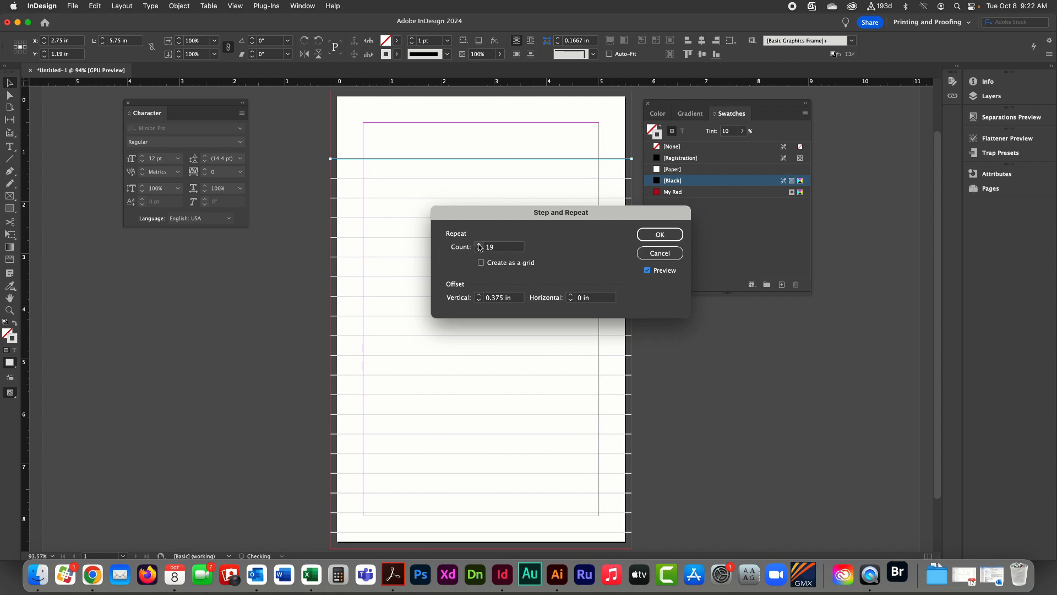
click(479, 250)
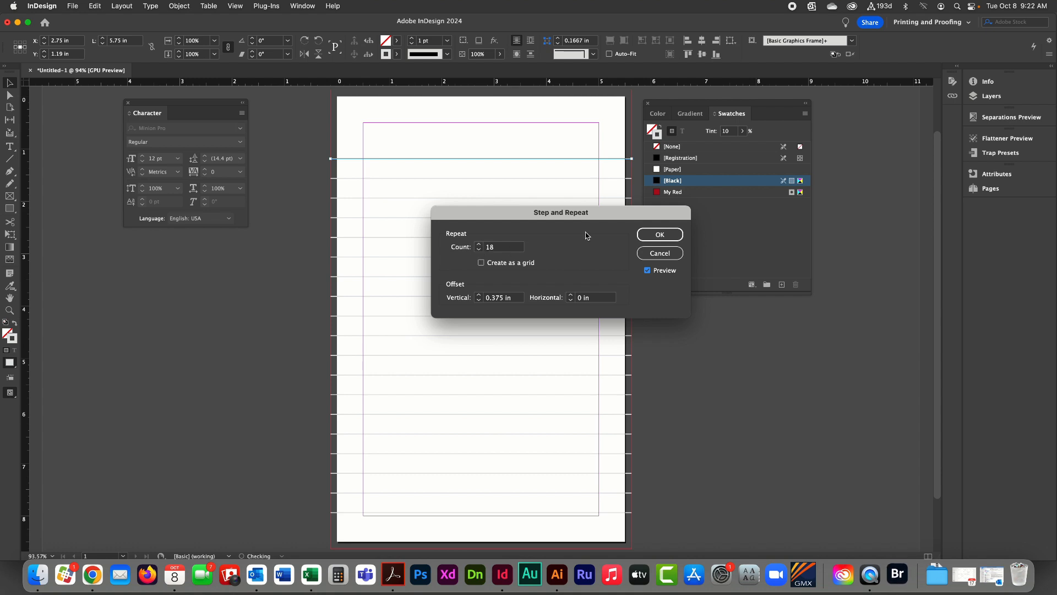
click(651, 234)
click(290, 132)
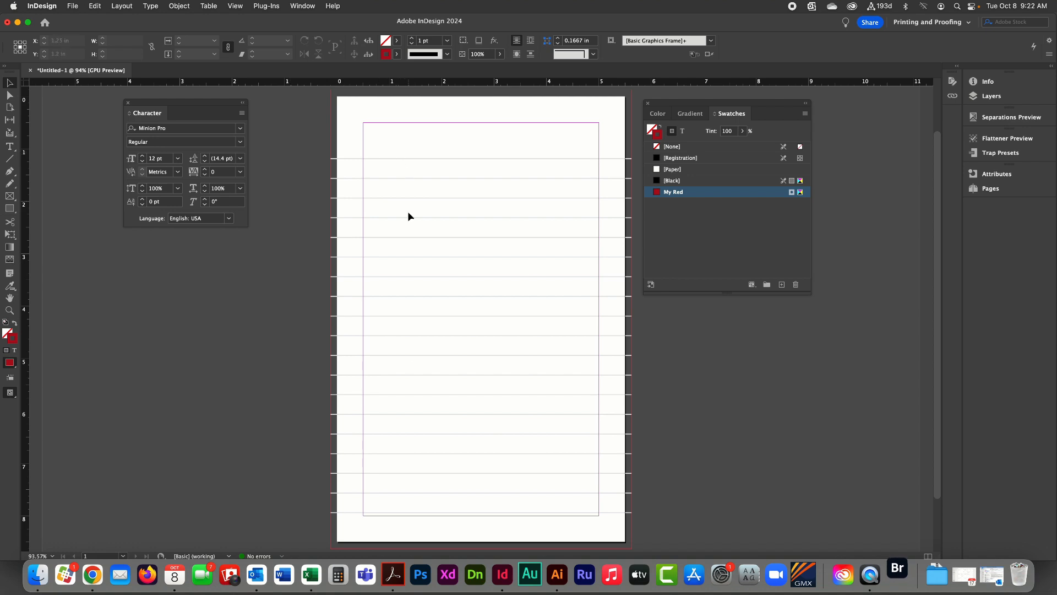
Select the second ruled line from the top of the page and nudge it very slightly
click(427, 183)
mouse_move(428, 183)
mouse_down()
mouse_move(398, 184)
mouse_move(427, 173)
mouse_move(426, 184)
mouse_up()
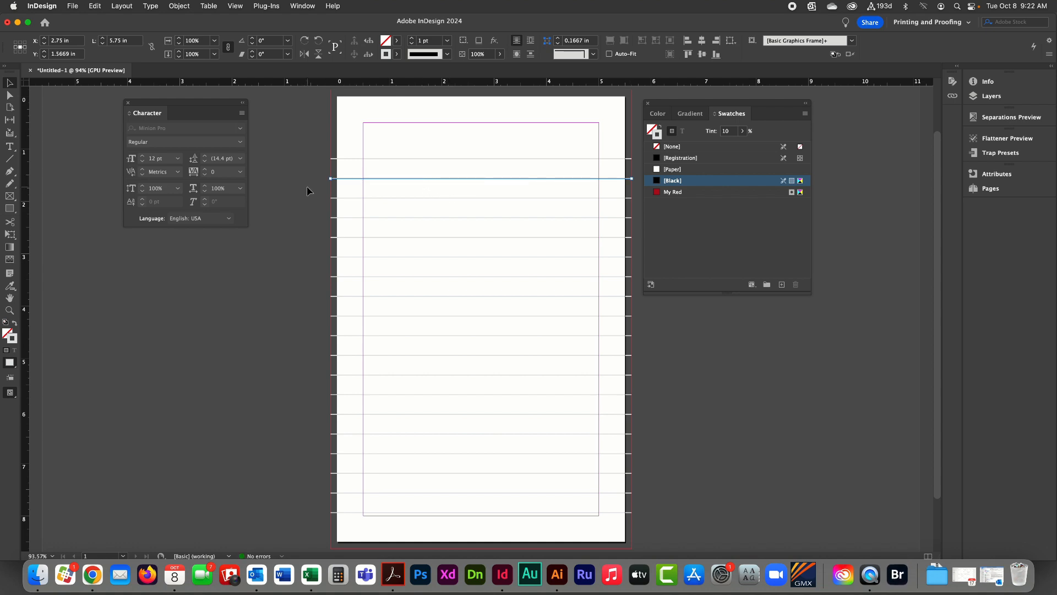
Take up the Pen tool with no fill and a My Red stroke
scroll(297, 168, up, 1)
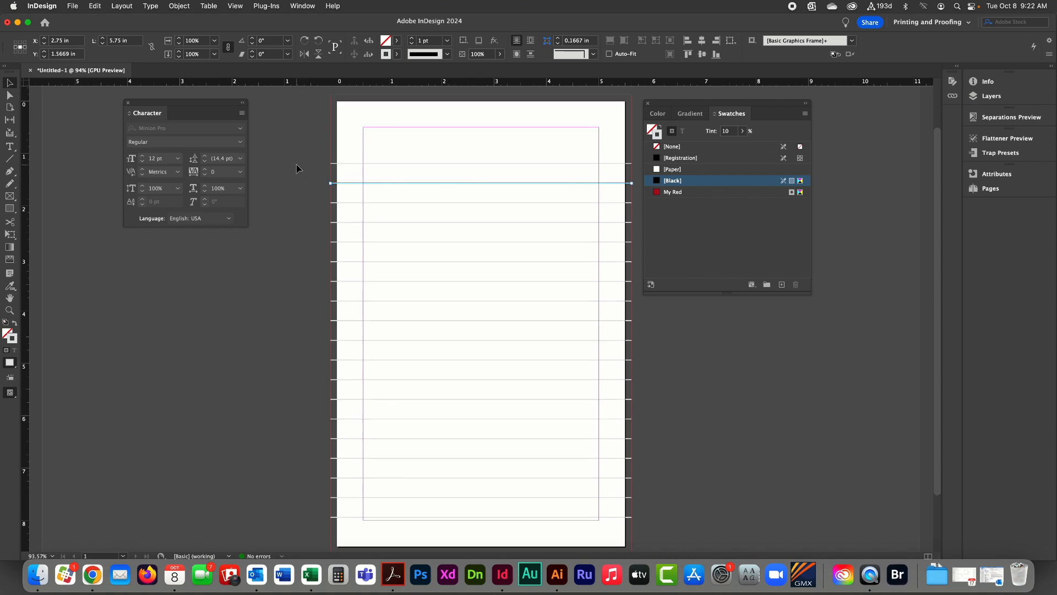
drag(228, 102, 201, 102)
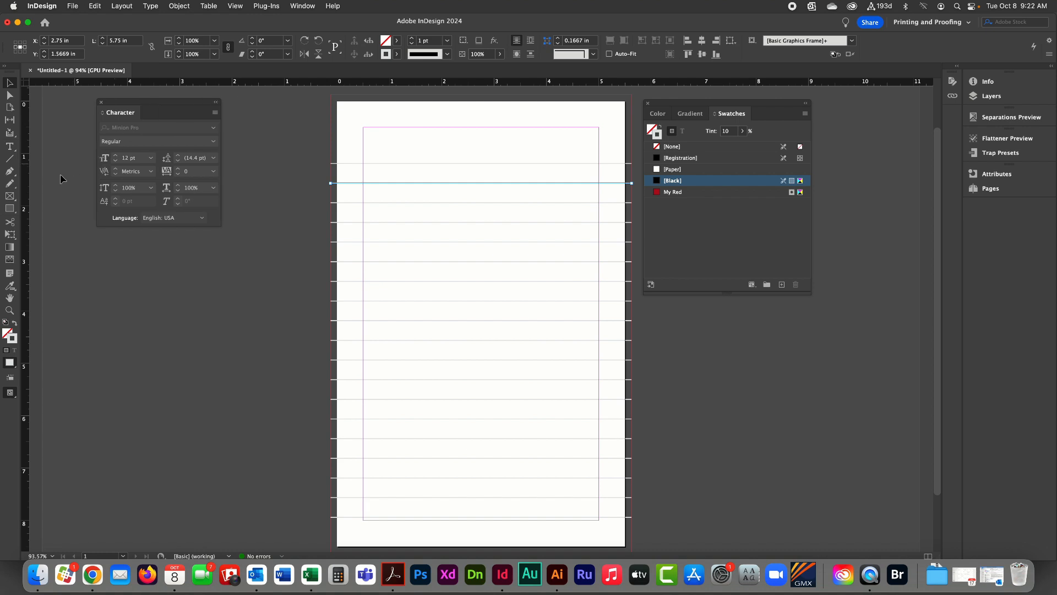
click(9, 209)
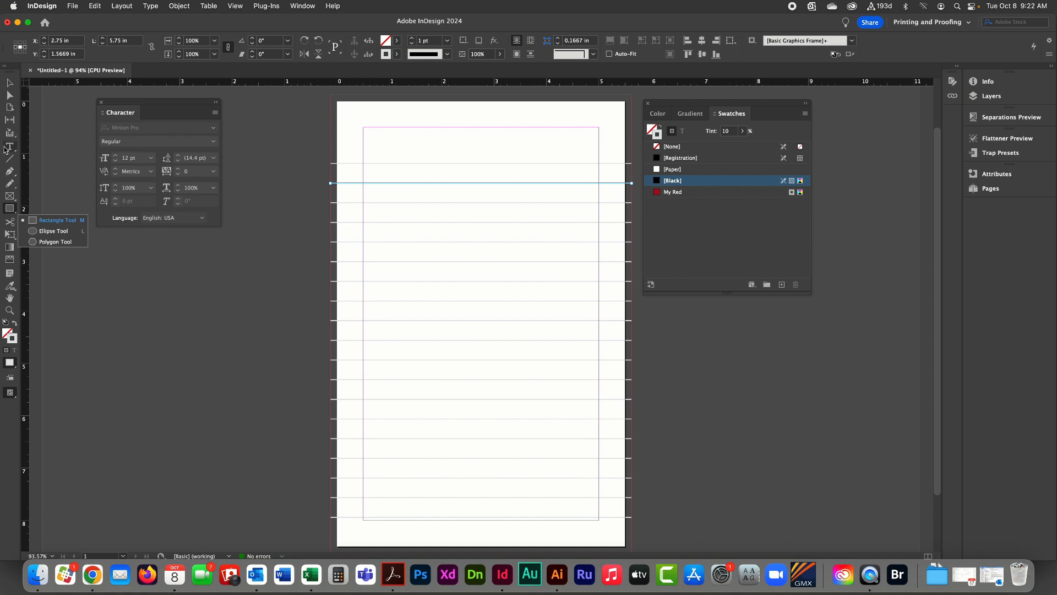
click(9, 171)
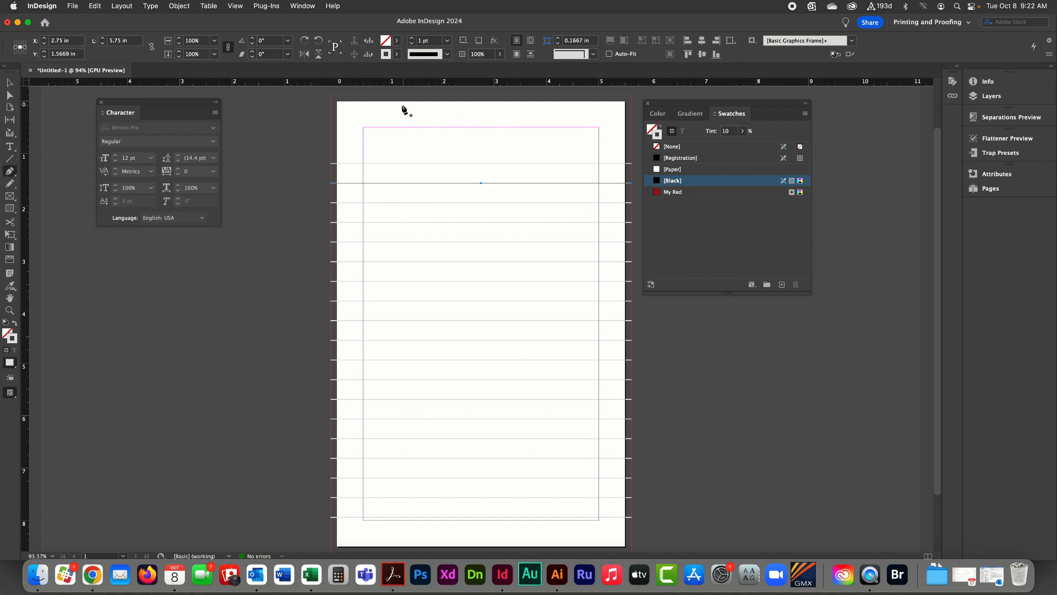
click(652, 129)
click(664, 191)
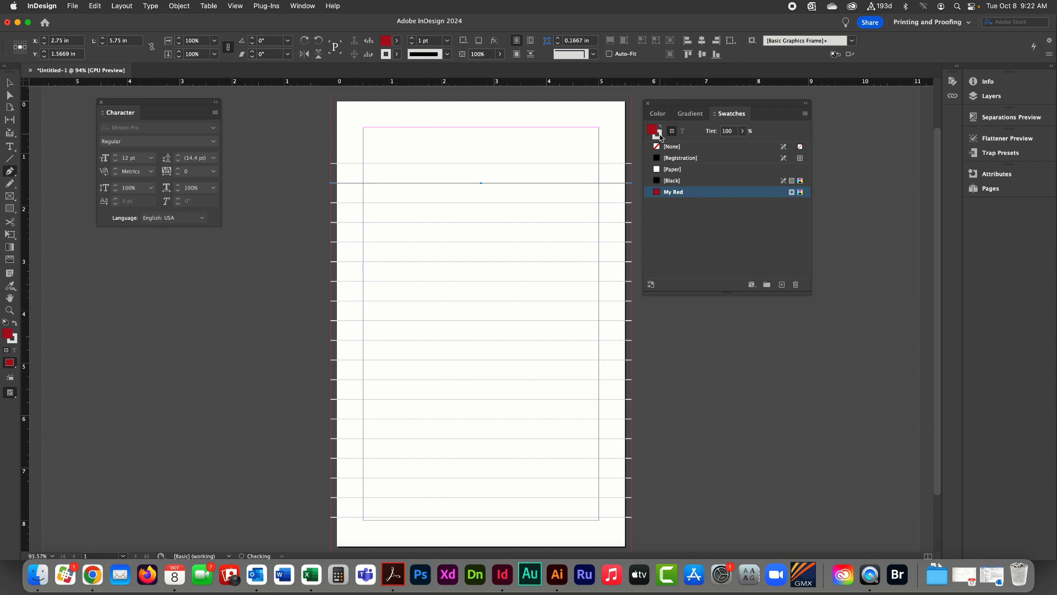
click(659, 135)
click(671, 147)
click(653, 128)
Draw a closed header shape reaching the page's top bleed corners with a wavy lower edge, and fill it with My Red without a stroke
click(333, 97)
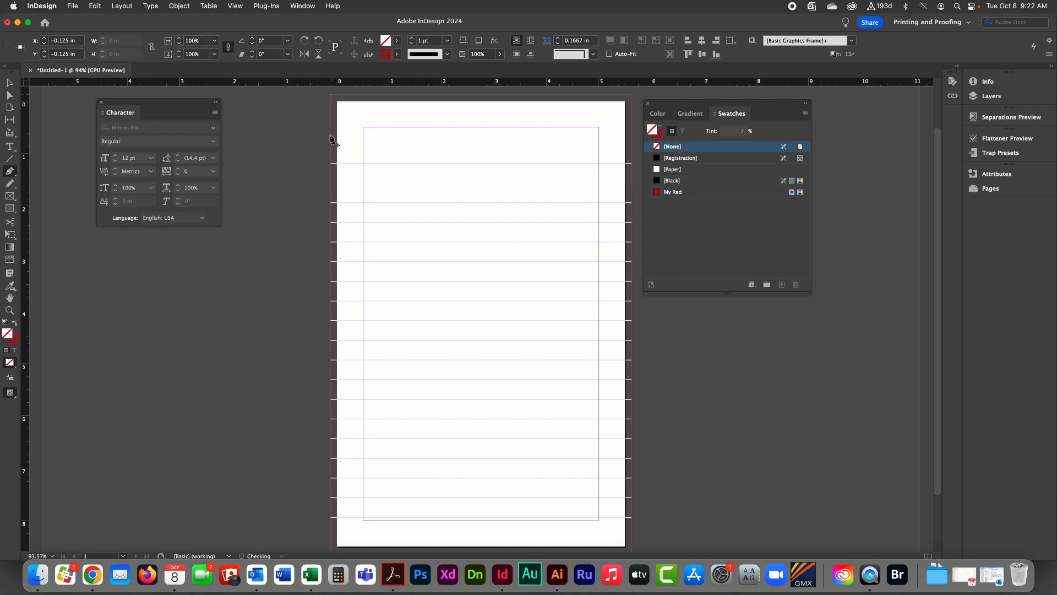
click(331, 158)
drag(475, 144, 533, 153)
click(632, 160)
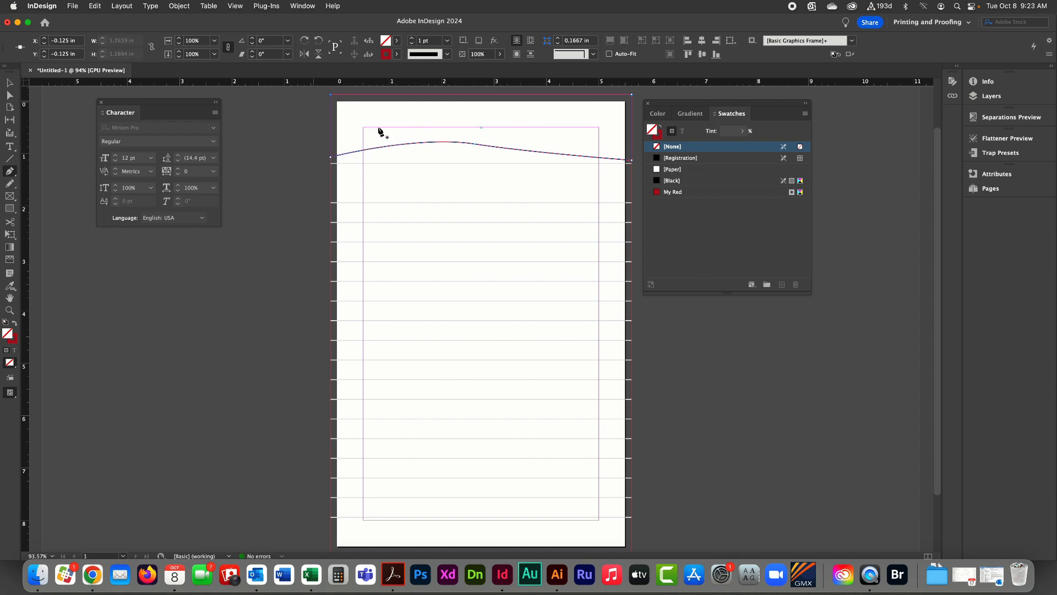
click(633, 164)
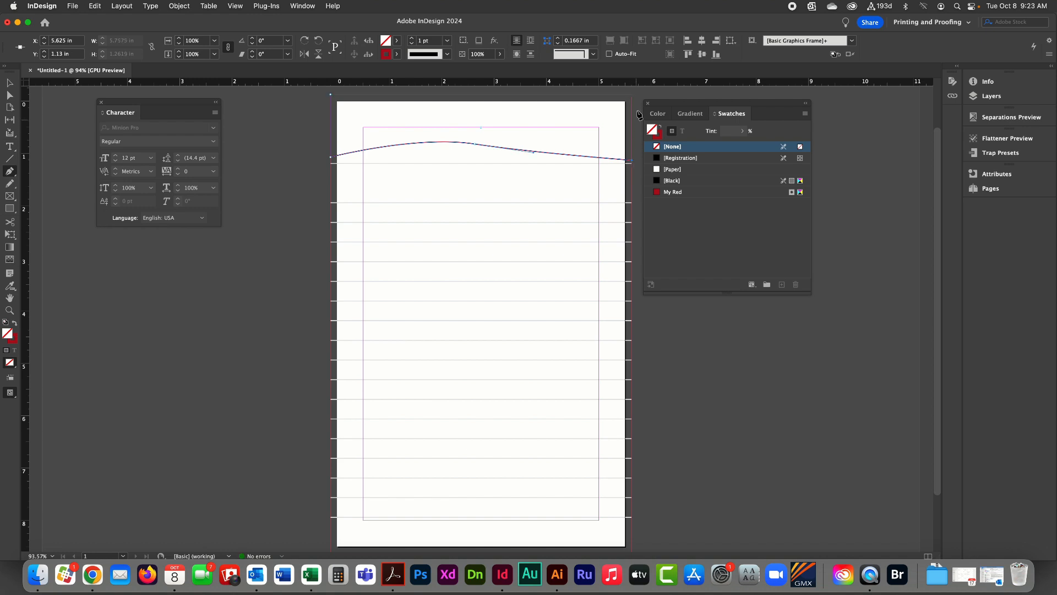
click(631, 95)
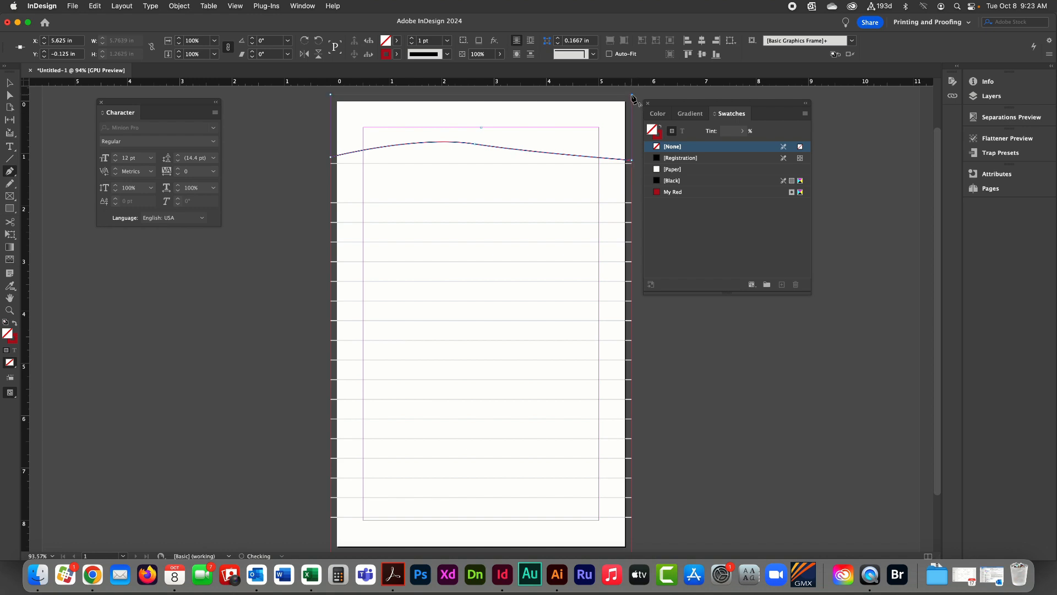
click(330, 95)
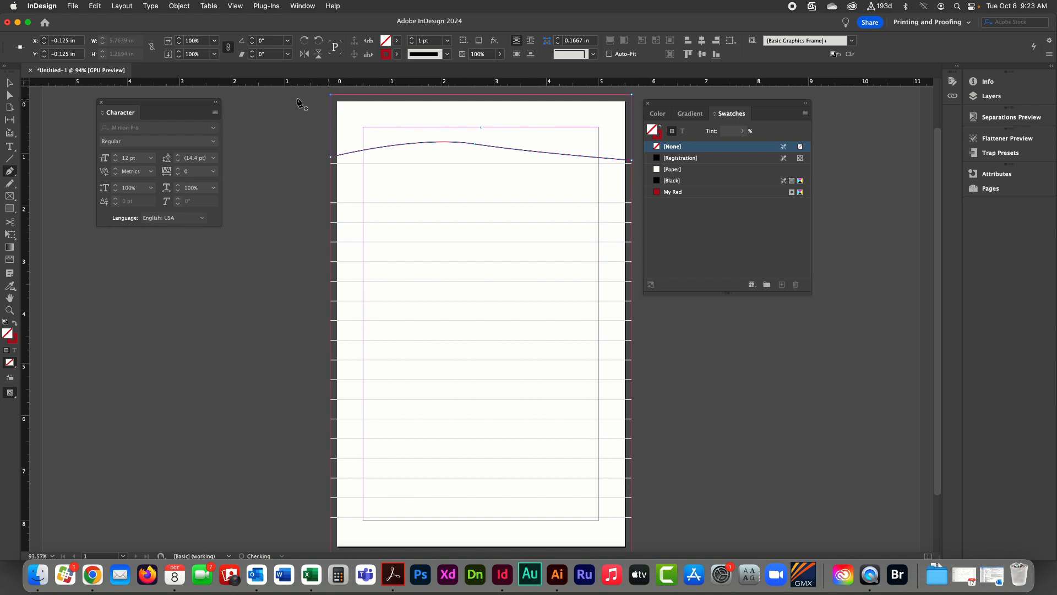
click(660, 126)
Reshape the red header's lower edge into a stronger S-curve by adjusting its middle anchor point and direction handle
key(a)
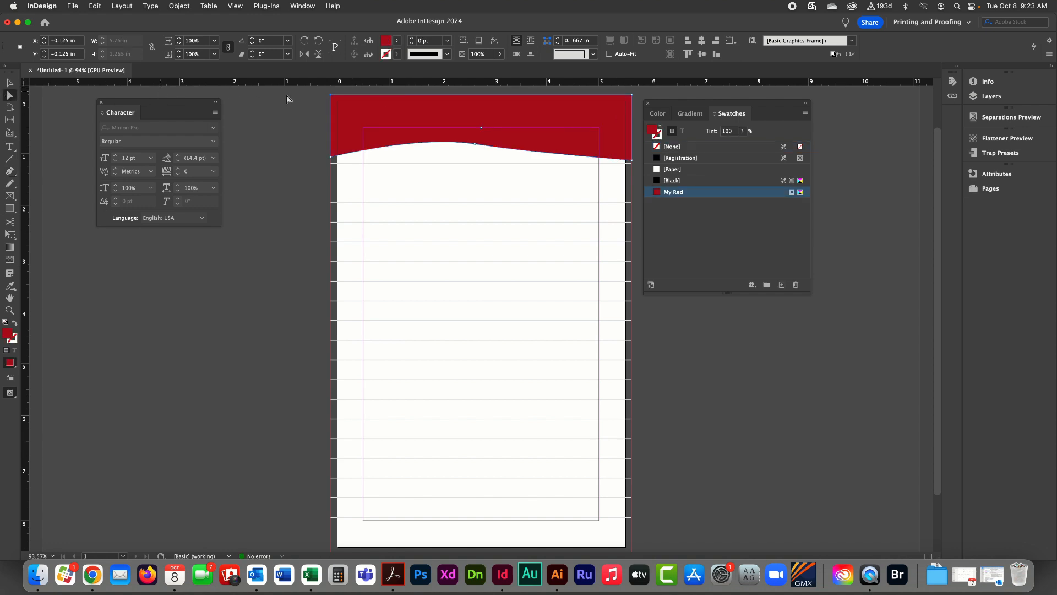
click(477, 147)
drag(478, 148, 585, 165)
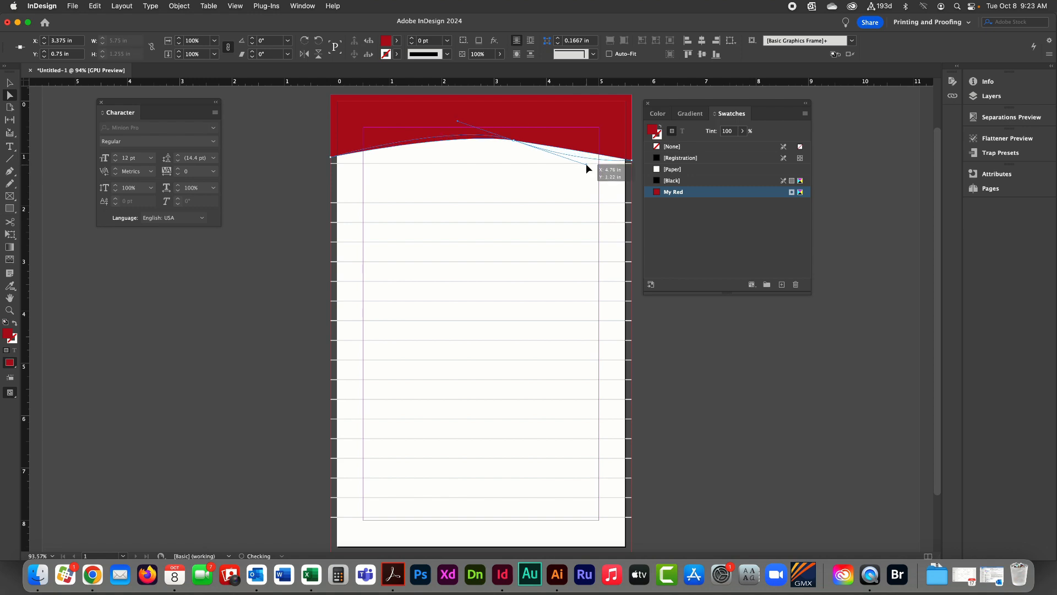
drag(515, 142, 482, 143)
click(10, 83)
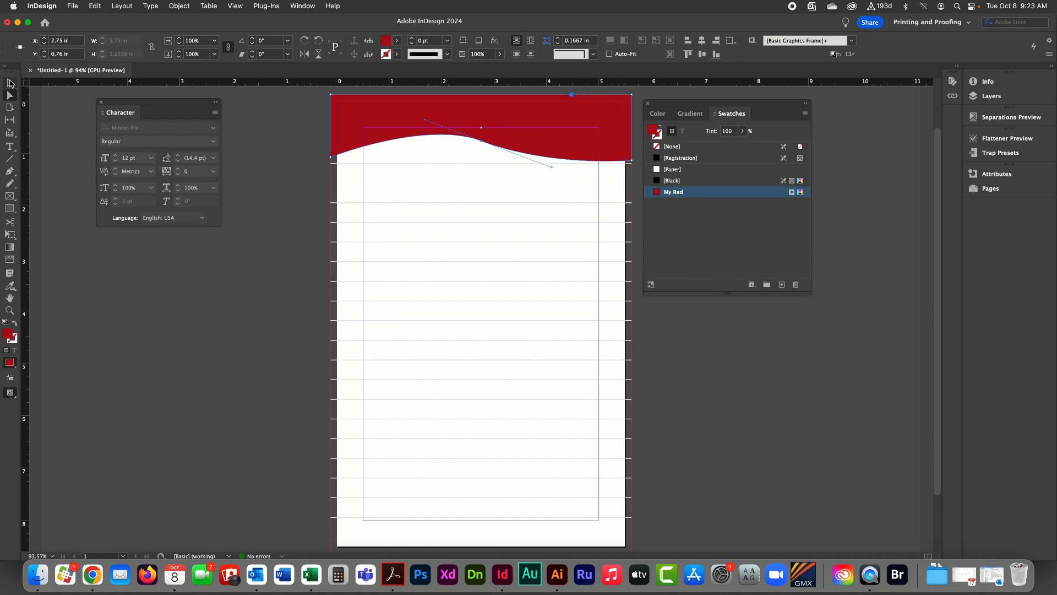
Show the page in Preview mode with nothing selected, and move the Swatches panel farther away from the page
drag(10, 393, 61, 422)
click(206, 288)
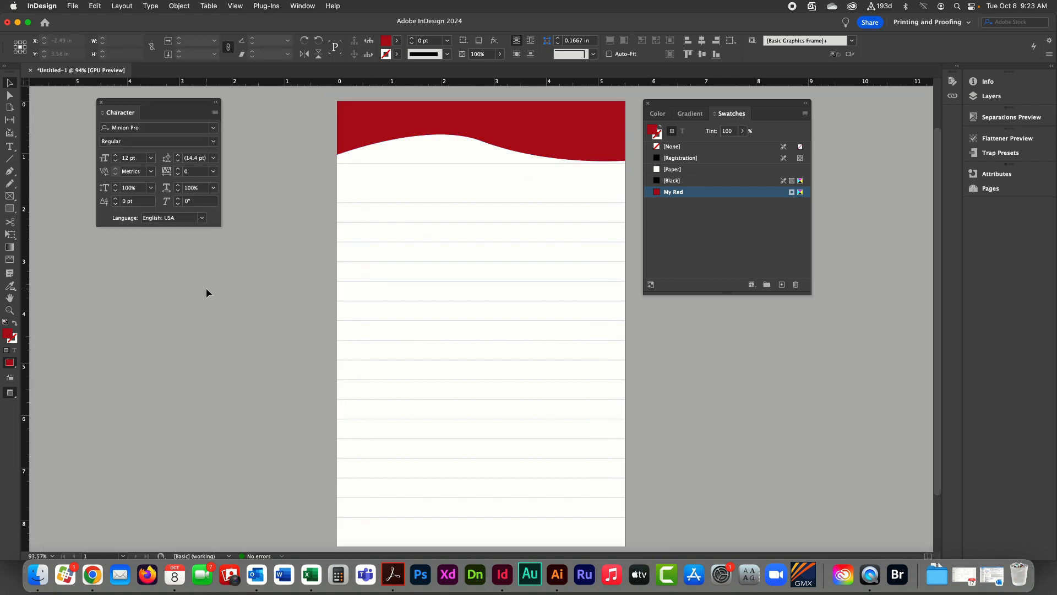
drag(647, 108, 737, 109)
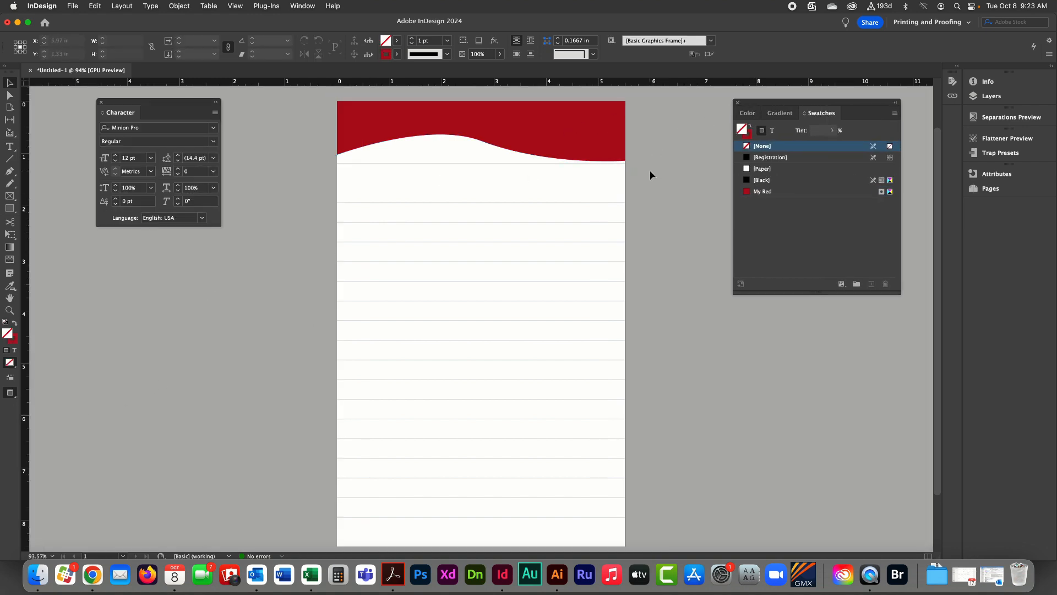
Duplicate the first ruled line straight down to Y 1.5569 in to fill the missing second line, and deselect it
click(440, 159)
drag(441, 164, 441, 187)
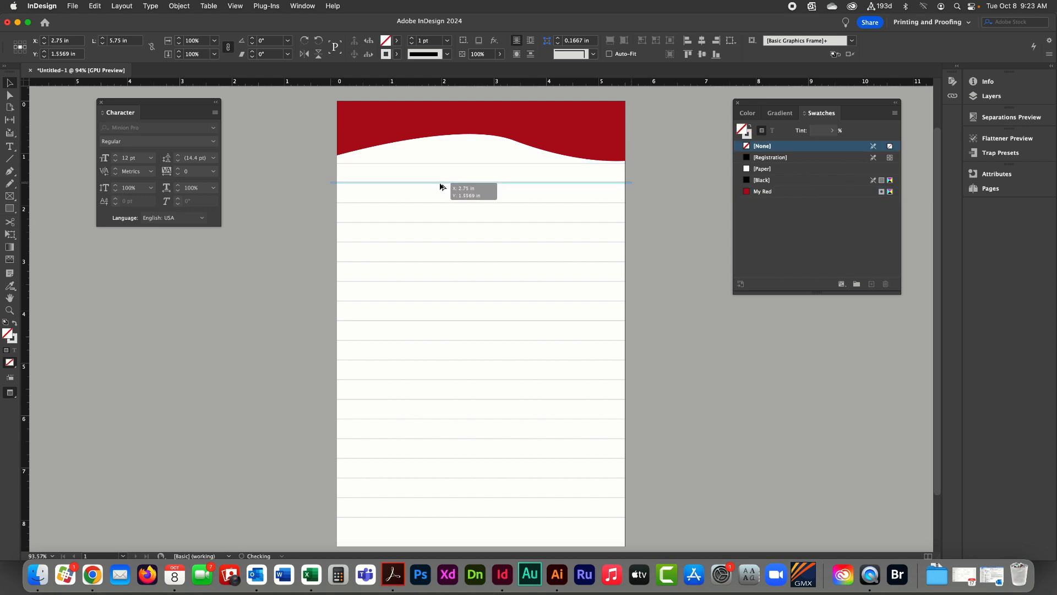
click(663, 184)
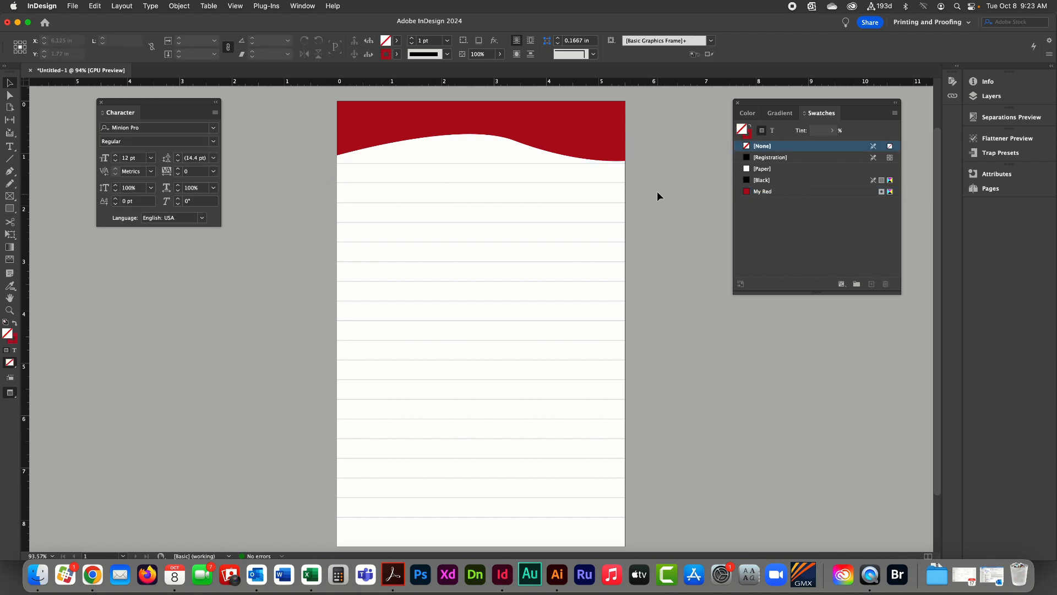
scroll(658, 191, down, 1)
scroll(658, 190, up, 3)
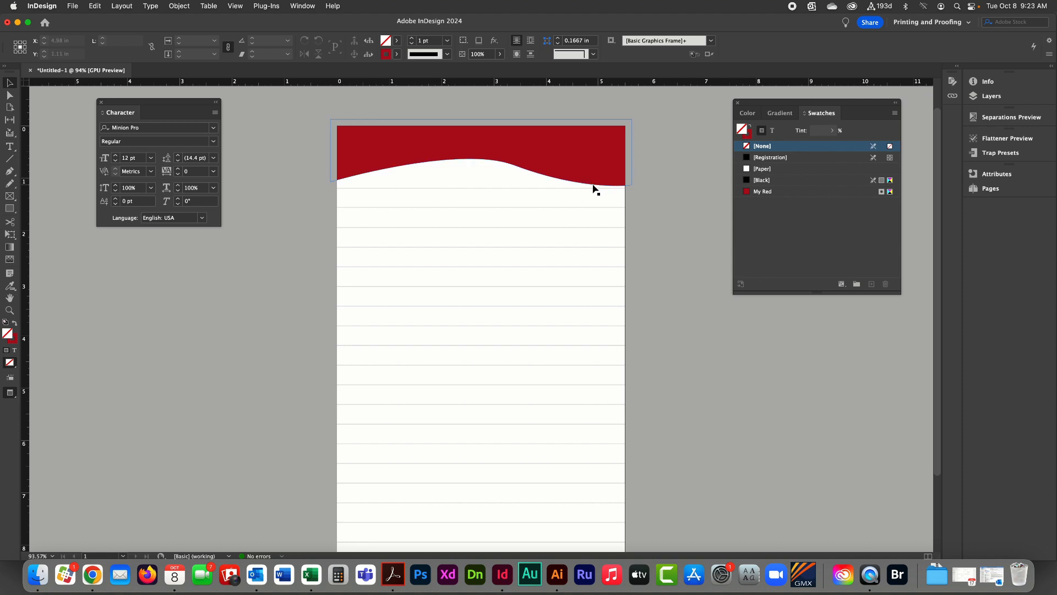
scroll(626, 187, down, 2)
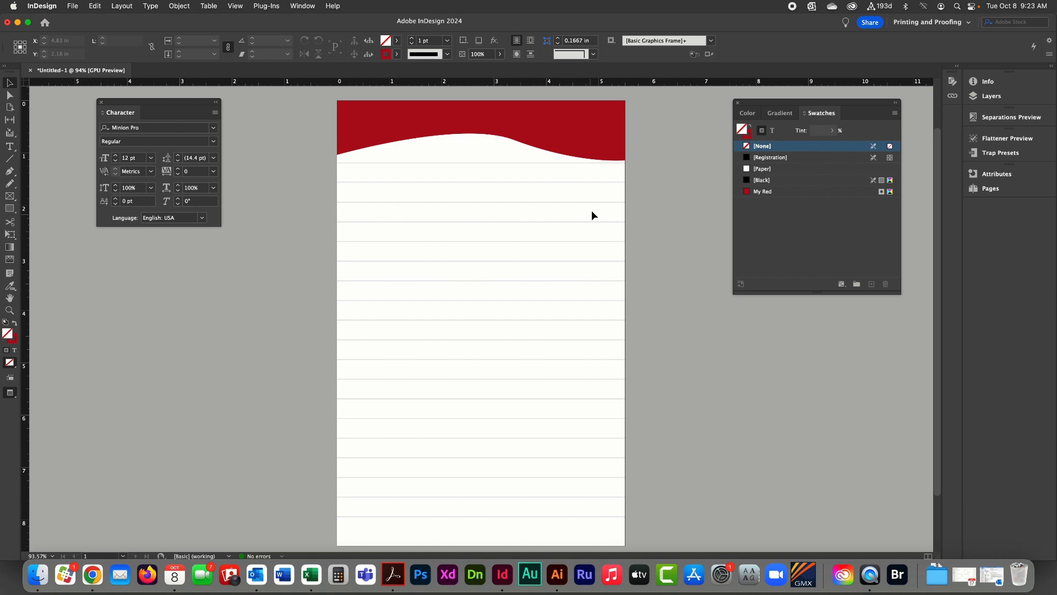
Open Separations Preview as a floating panel over the page and set its view to Separations
click(302, 6)
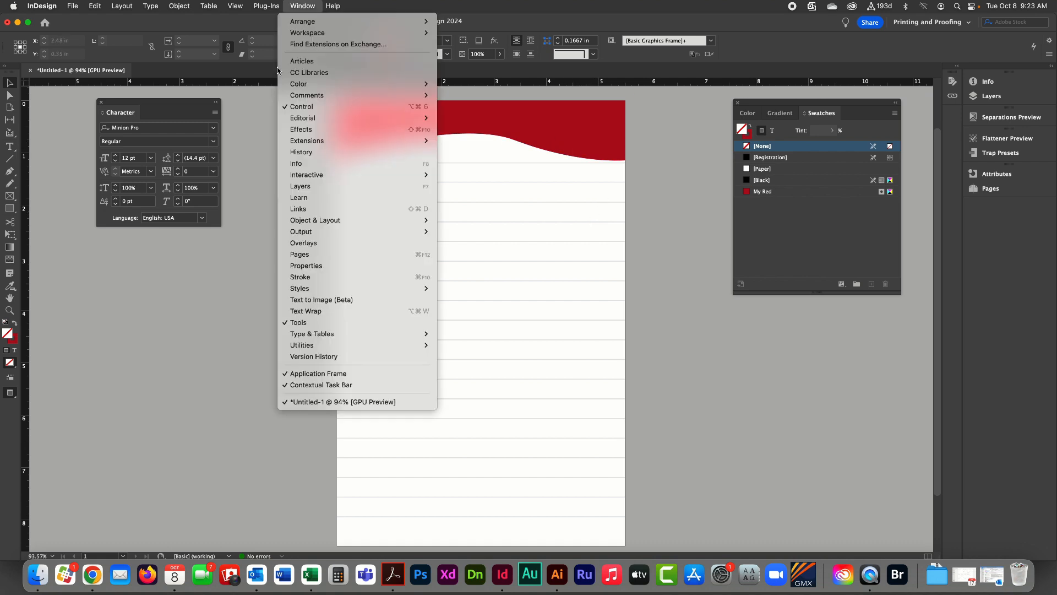
mouse_move(317, 232)
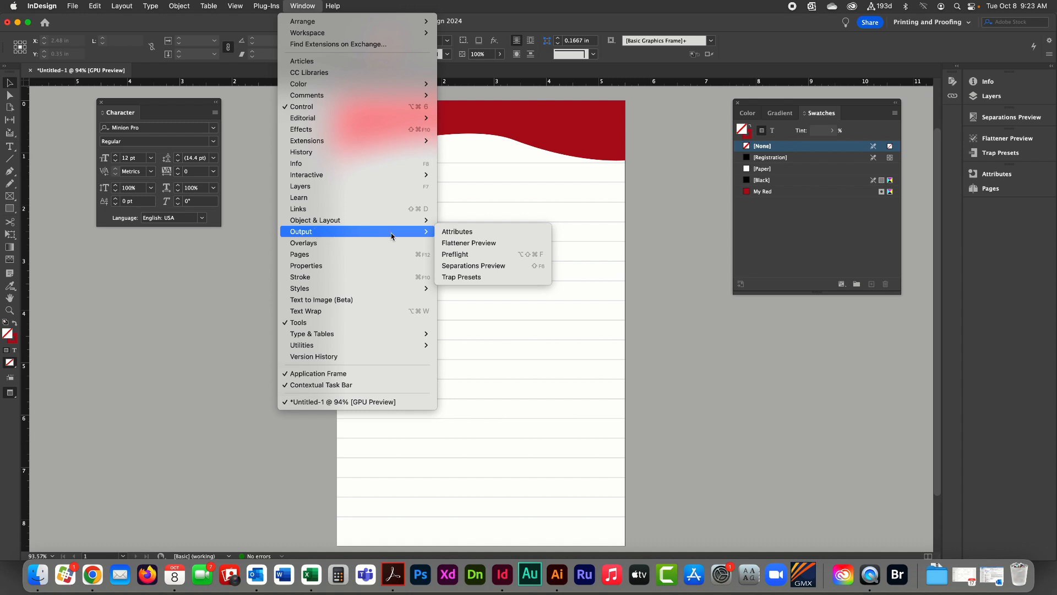
click(480, 270)
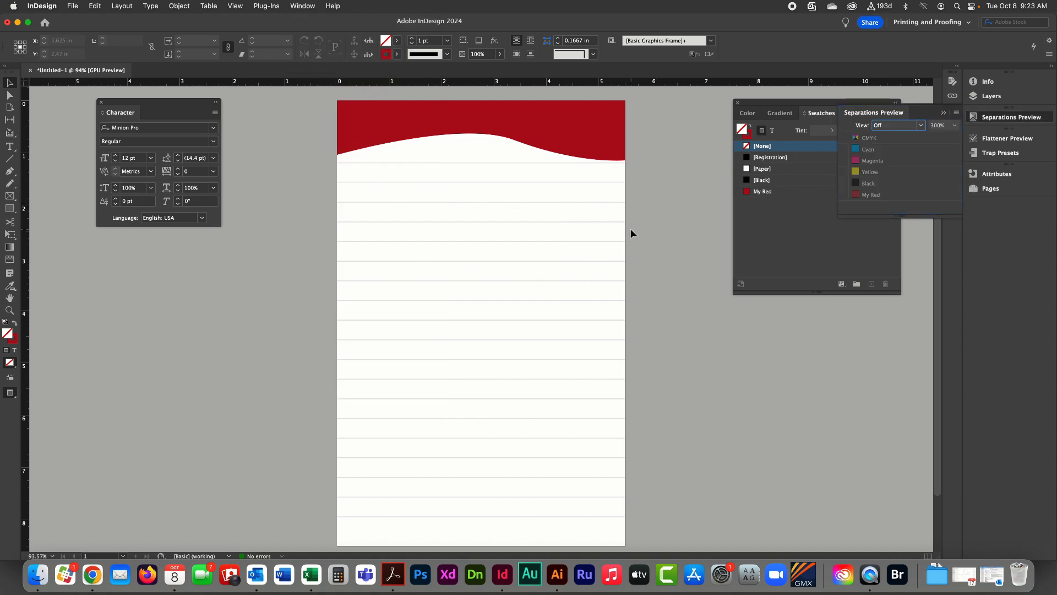
click(427, 110)
mouse_move(884, 113)
mouse_down()
mouse_move(564, 133)
mouse_move(462, 156)
mouse_up()
click(478, 165)
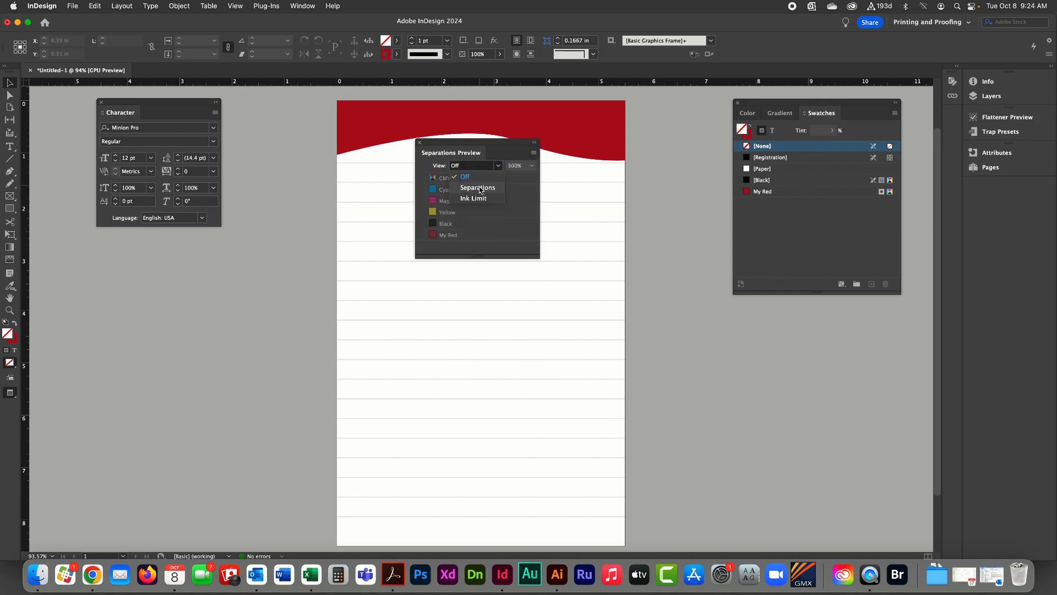
click(479, 187)
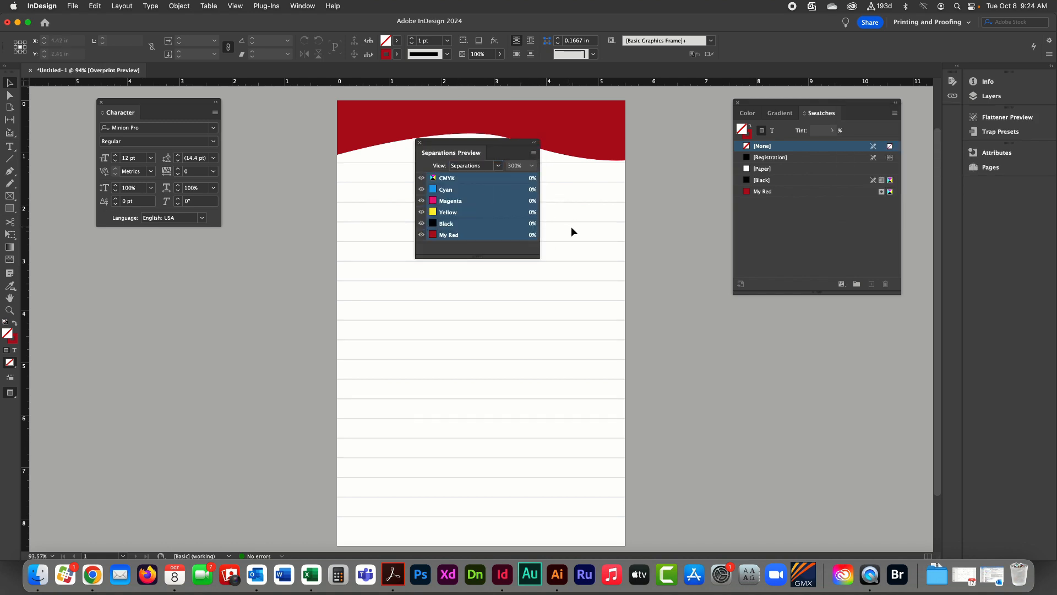
Hide the Cyan, Magenta and Yellow plates in Separations Preview and place the panel beside the page
click(422, 201)
click(422, 212)
drag(478, 147, 696, 130)
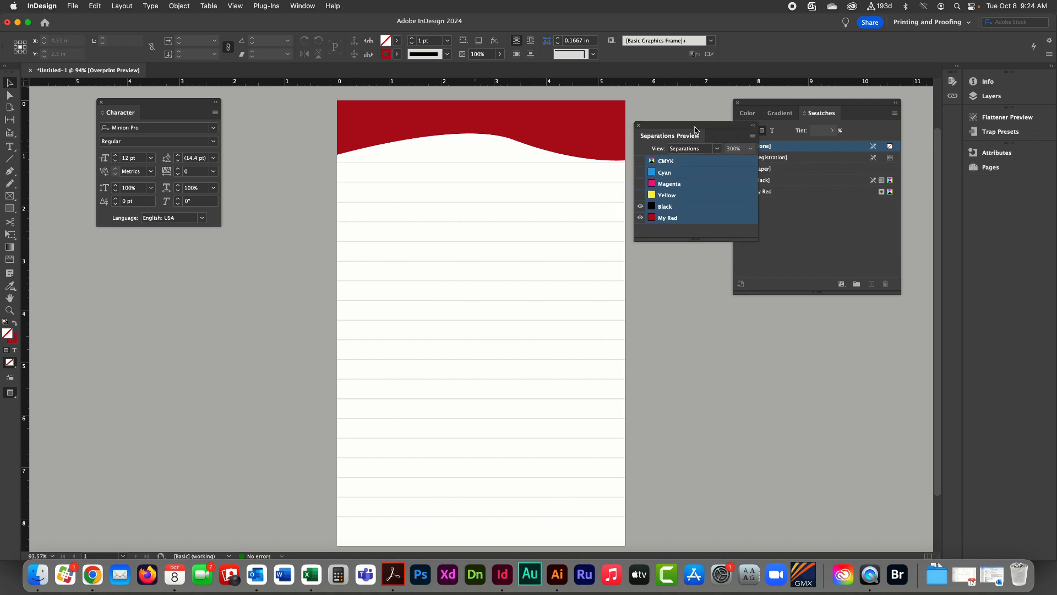
Examine the My Red and Black plates separately, and show both plates together again
click(640, 207)
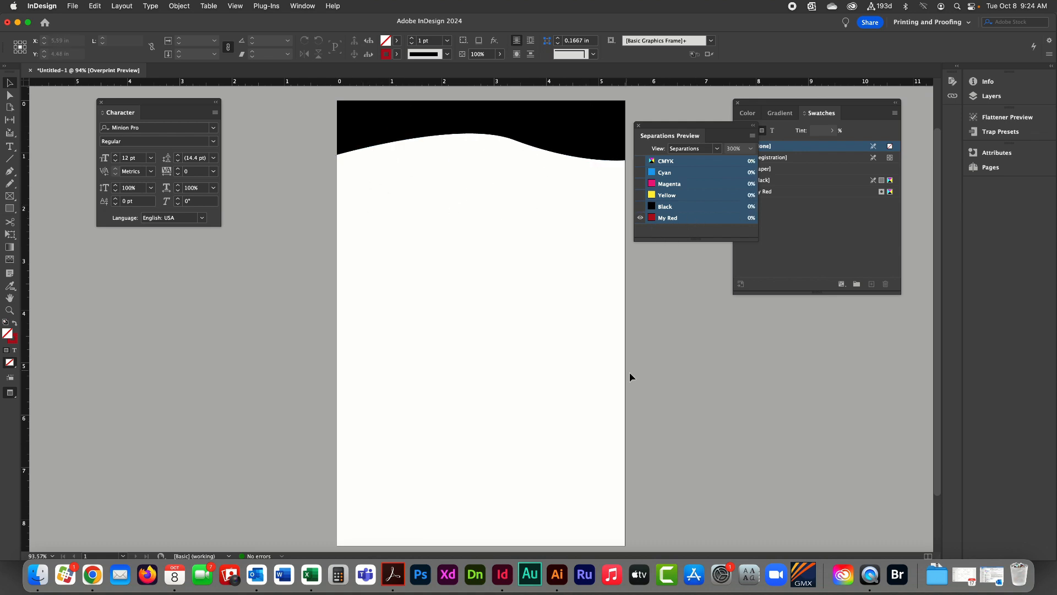
click(640, 207)
click(641, 217)
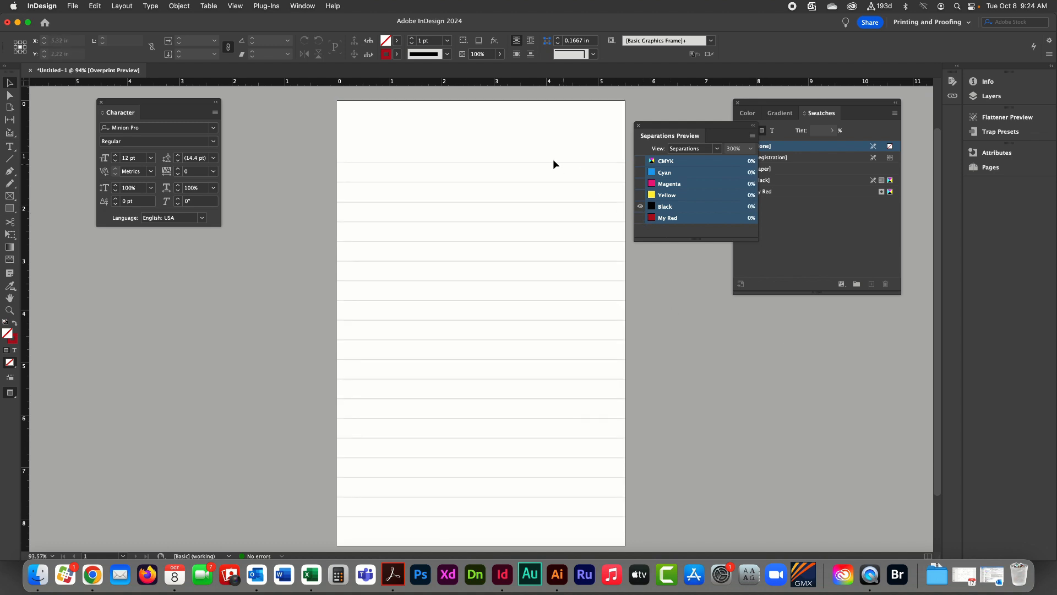
click(641, 218)
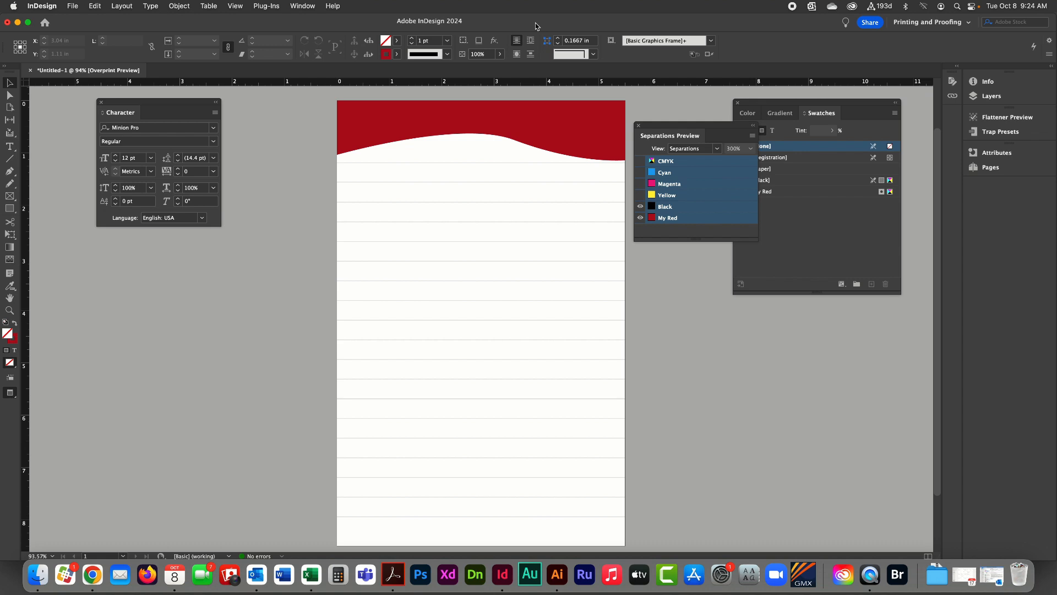
key(super+shift+5)
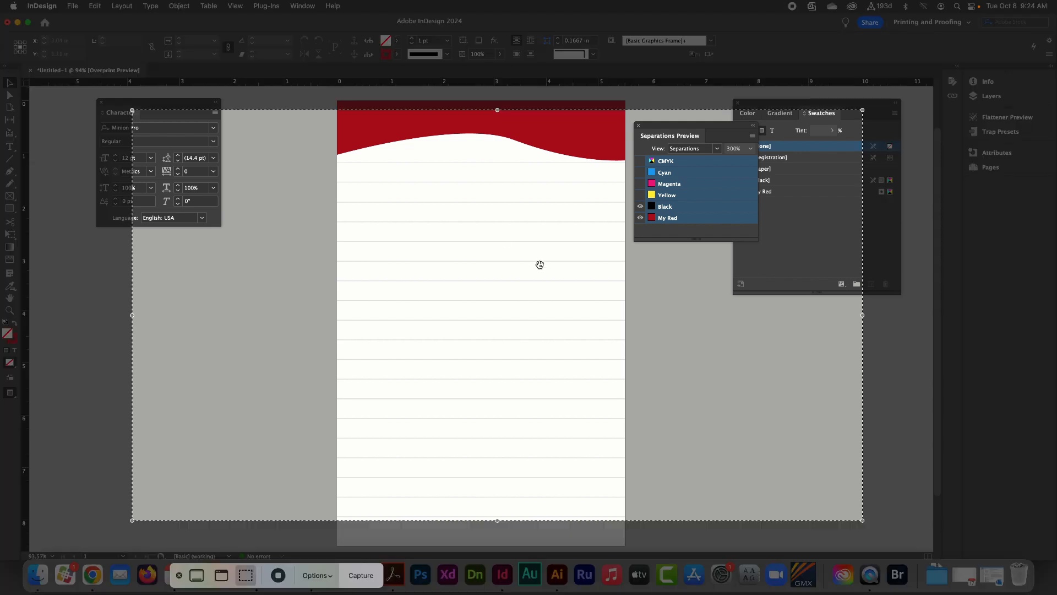
key(Escape)
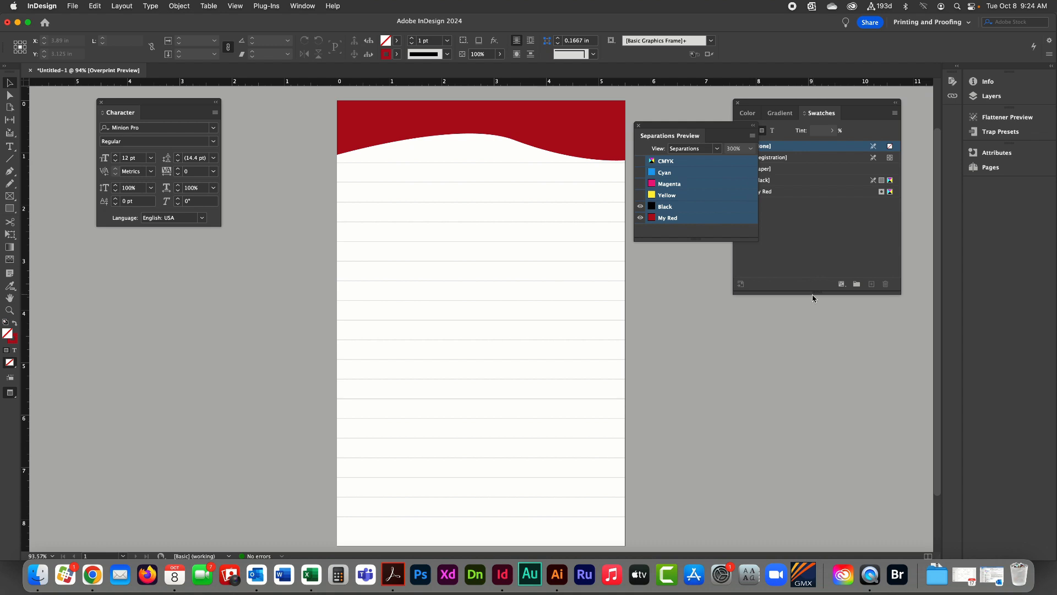